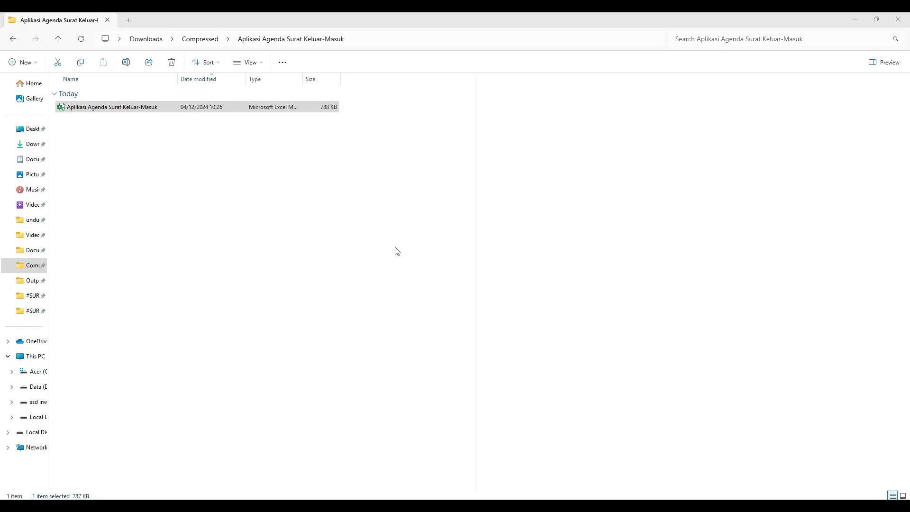
# - Open the Aplikasi Agenda Surat Keluar-Masuk workbook, view its Identitas page and return to Home
pyautogui.click(88, 111)
pyautogui.doubleClick(88, 112)
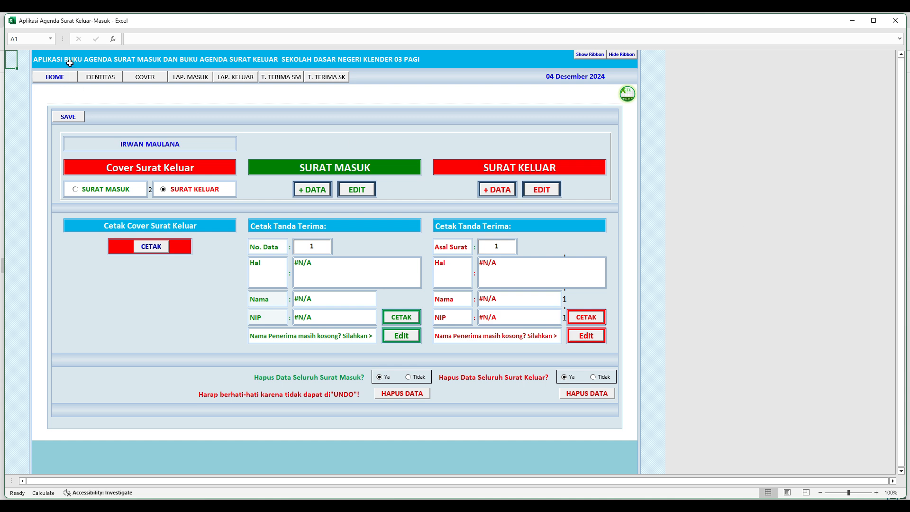
pyautogui.click(101, 79)
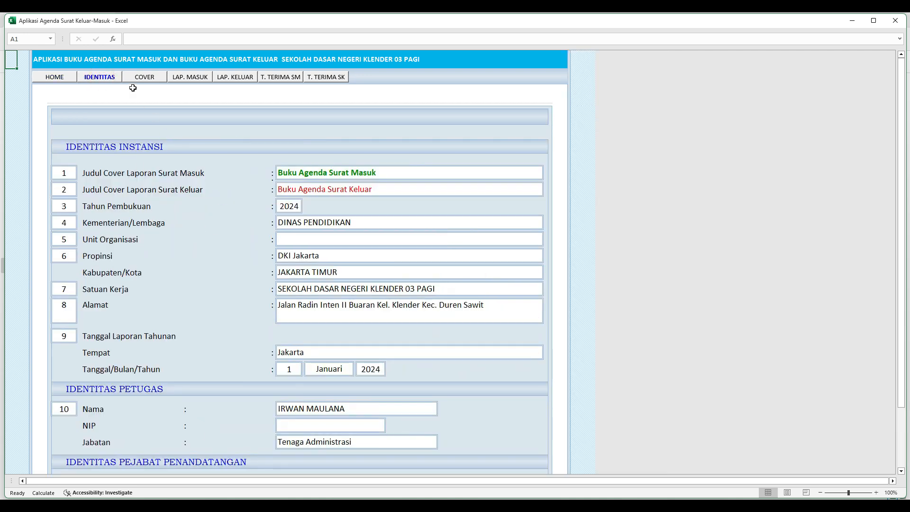
pyautogui.click(57, 78)
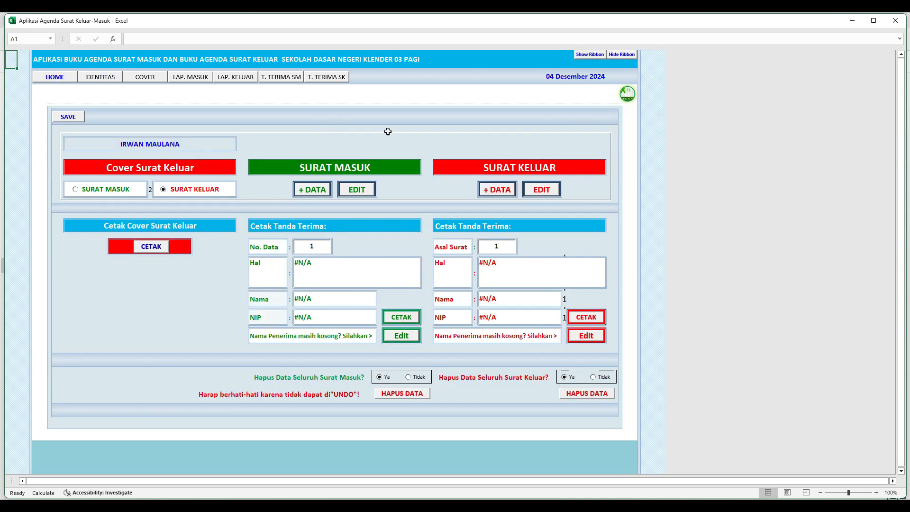
# - Open the data entry form for adding a new Surat Keluar record
pyautogui.click(330, 168)
pyautogui.click(487, 168)
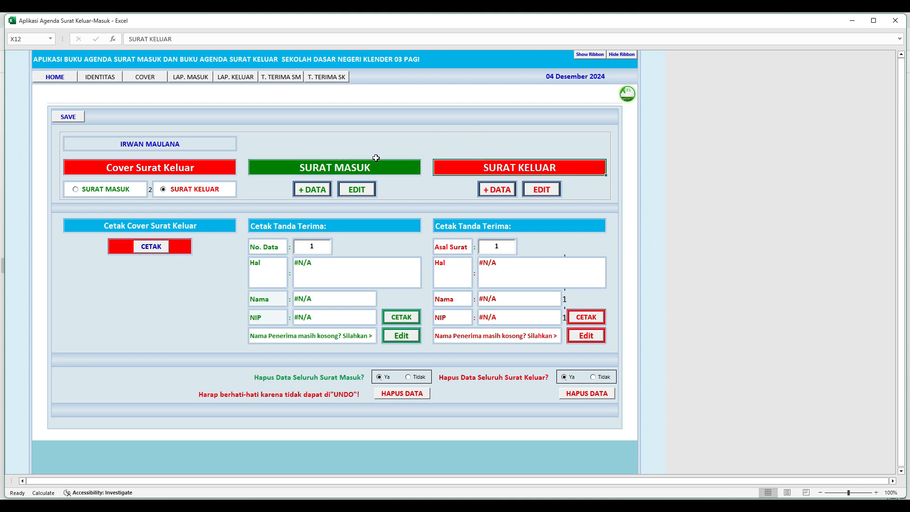
pyautogui.click(371, 170)
pyautogui.click(482, 170)
pyautogui.click(496, 191)
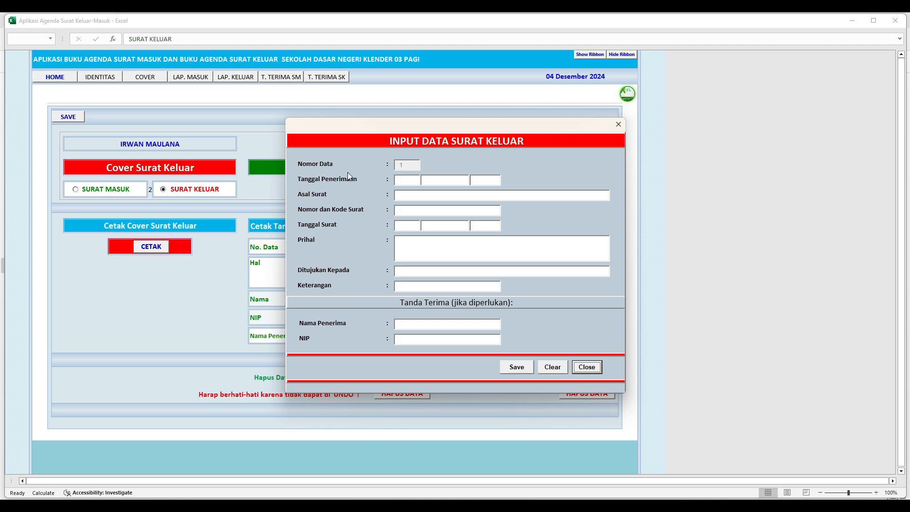
# - Set the record's Tanggal Penerimaan to 2 Januari 2024
pyautogui.click(404, 182)
pyautogui.click(415, 180)
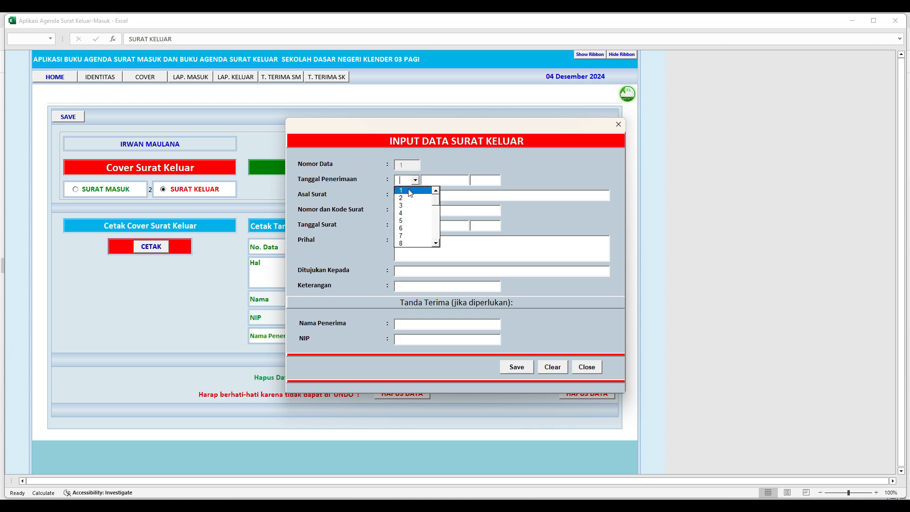
pyautogui.click(410, 199)
pyautogui.click(449, 182)
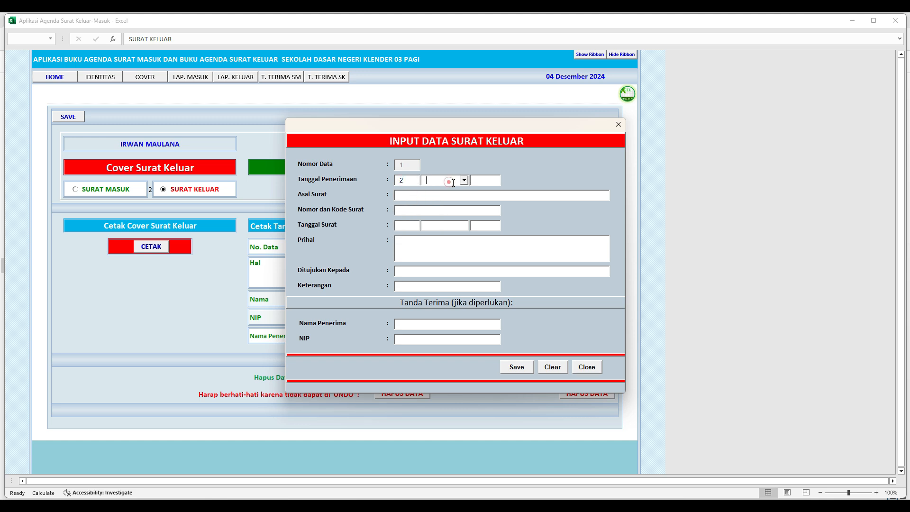
pyautogui.click(464, 180)
pyautogui.click(448, 190)
pyautogui.click(479, 181)
pyautogui.click(495, 181)
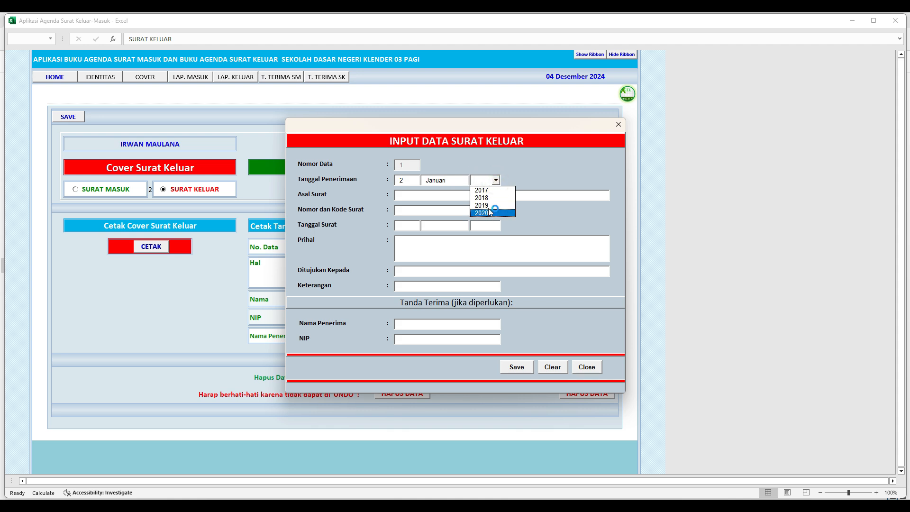
pyautogui.click(476, 180)
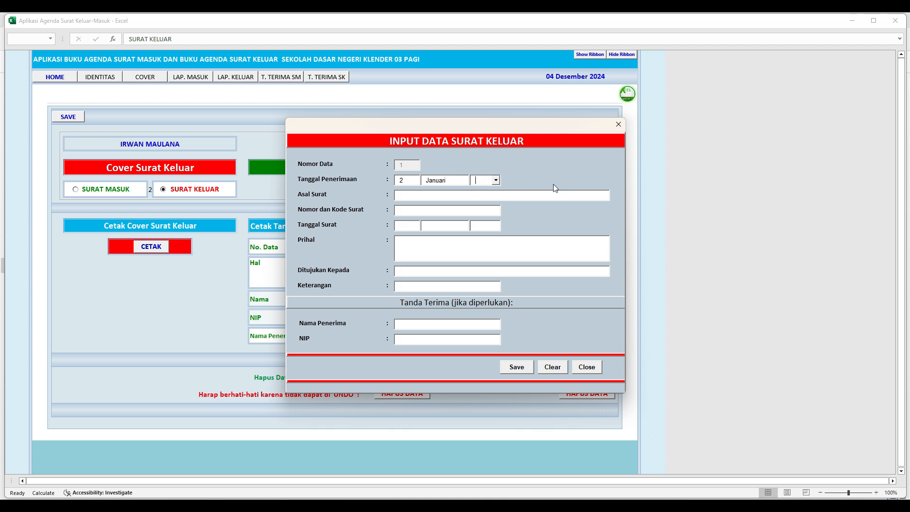
pyautogui.write('2020')
pyautogui.write('4')
# - Enter SDN Klender 03 Pg as Asal Surat and 001 / PK.01.01 as Nomor dan Kode Surat
pyautogui.click(458, 196)
pyautogui.press('capslock')
pyautogui.write('s')
pyautogui.press('capslock')
pyautogui.write('SDN Klender 03 Pg')
pyautogui.click(400, 212)
pyautogui.write('001/ PK.01.01')
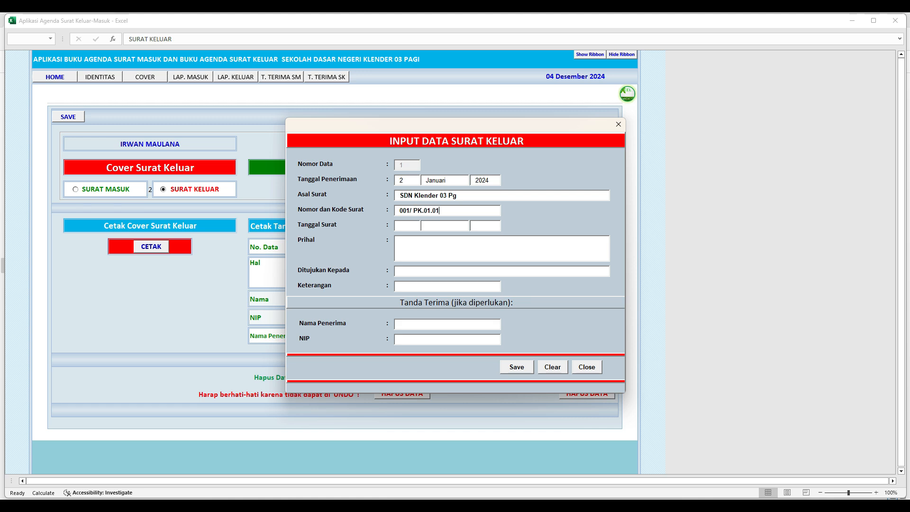
# - Set the record's Tanggal Surat to 2 Januari 2024
pyautogui.click(404, 227)
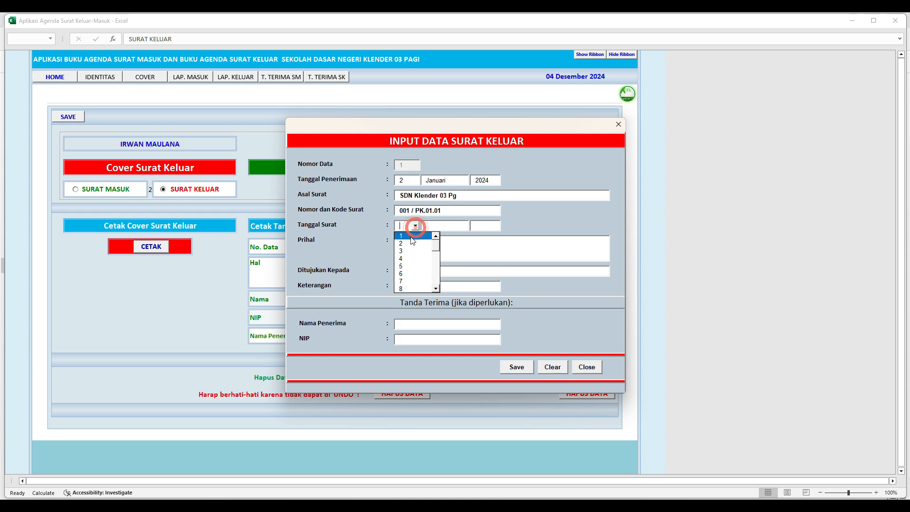
pyautogui.click(411, 243)
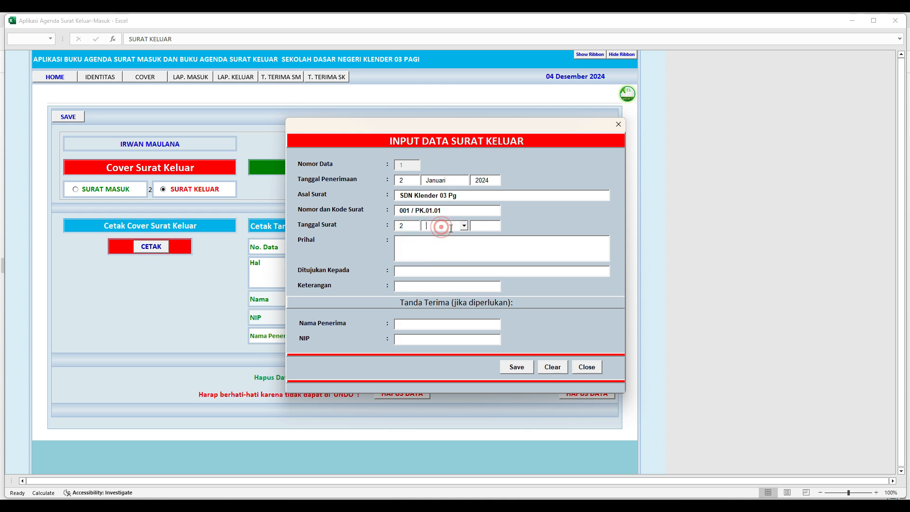
pyautogui.click(463, 226)
pyautogui.click(448, 235)
pyautogui.click(482, 228)
pyautogui.write('2024')
pyautogui.hotkey('shift', 'Tab')
# - Enter "Surat Keterangan Aktivasi Simpel PIP" as the letter's Prihal
pyautogui.click(421, 246)
pyautogui.write('Surat Keterangan A')
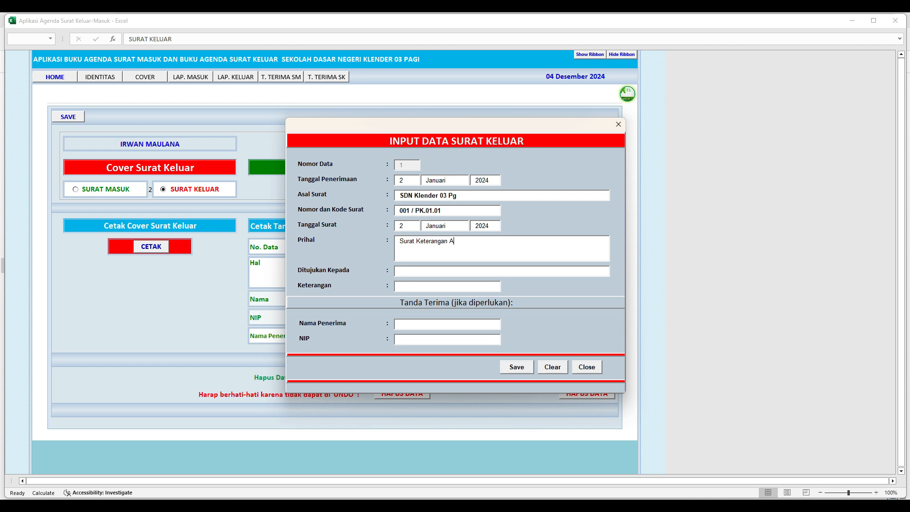
pyautogui.write('ktivasi S')
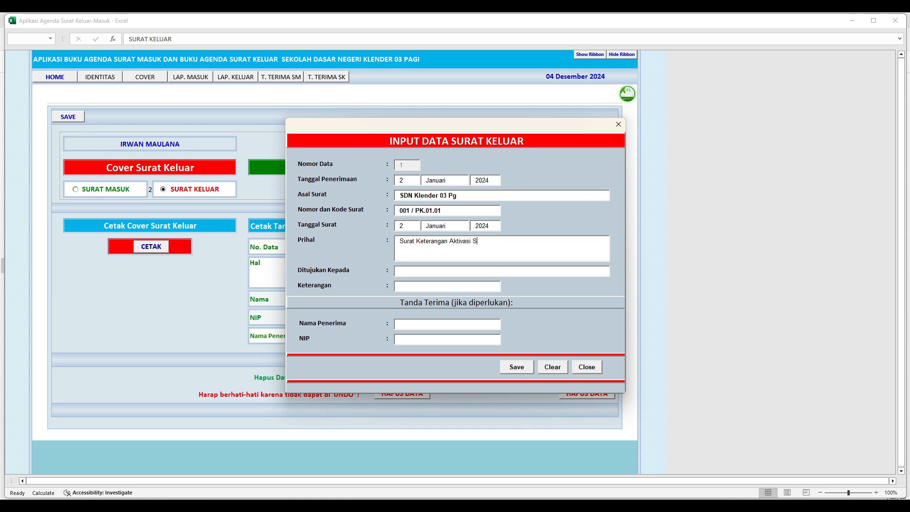
pyautogui.write('impel PIP')
# - Enter "Bank BRI Penyalur" as the letter's recipient under Ditujukan Kepada
pyautogui.click(407, 274)
pyautogui.write('Bank Penyalur')
pyautogui.press('BackSpace')
pyautogui.press('BackSpace')
pyautogui.press('BackSpace')
pyautogui.press('BackSpace')
pyautogui.press('BackSpace')
pyautogui.press('BackSpace')
pyautogui.press('BackSpace')
pyautogui.press('BackSpace')
pyautogui.write('BRI Penyalu')
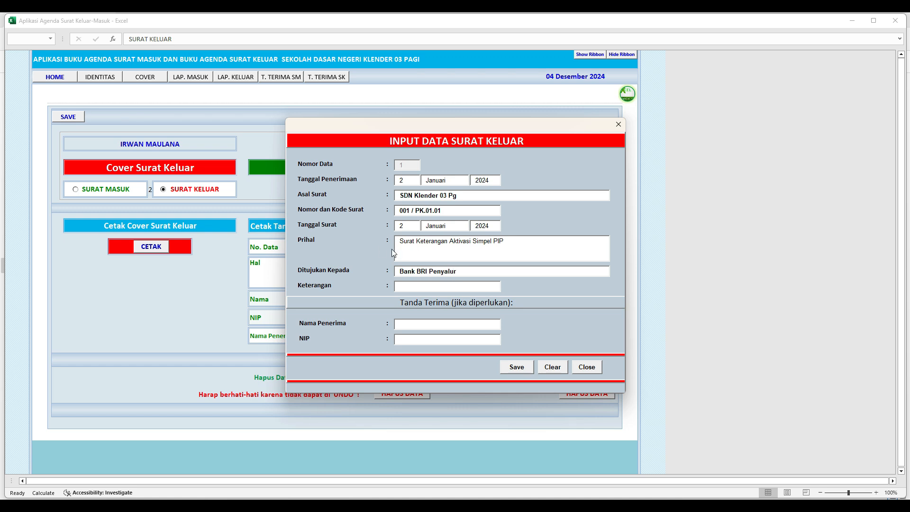
# - Enter a dash as the Keterangan and save the first outgoing letter record
pyautogui.click(405, 288)
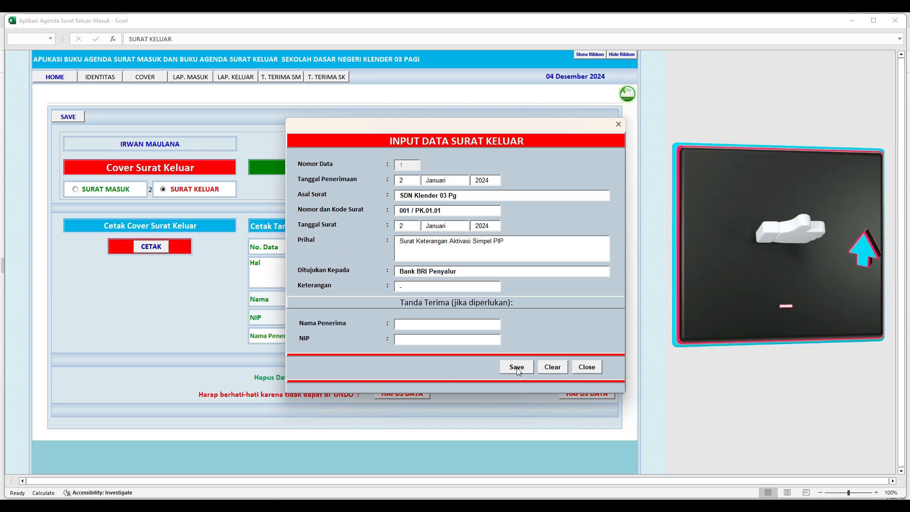
pyautogui.click(517, 368)
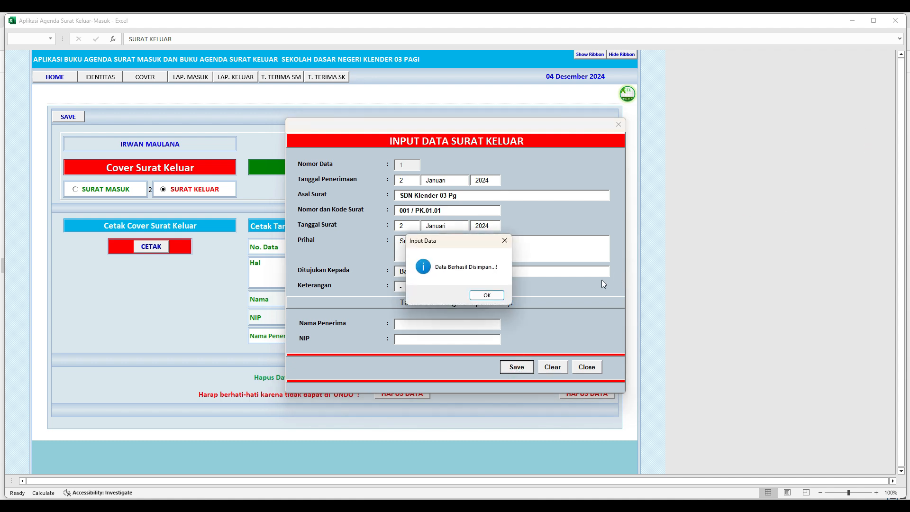
pyautogui.click(487, 295)
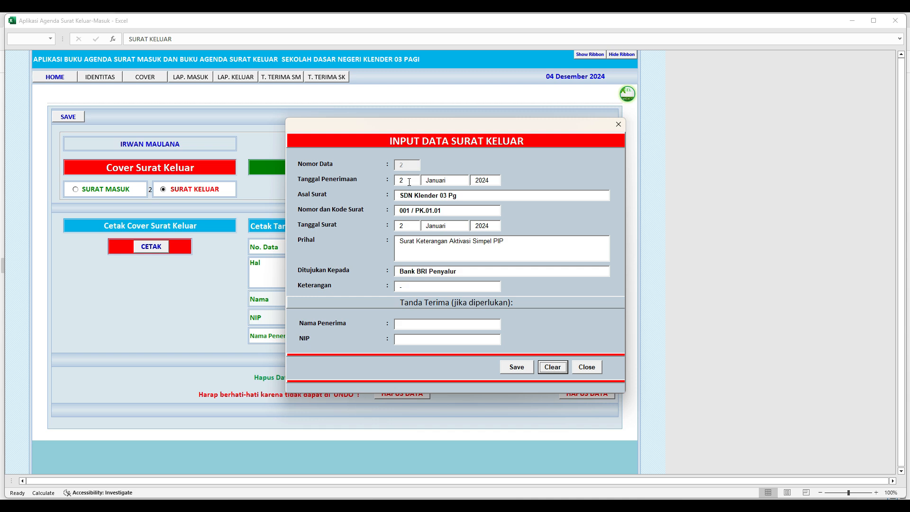
# - Change the letter number to 002 / PK.01.01 and save it as the second record
pyautogui.click(409, 211)
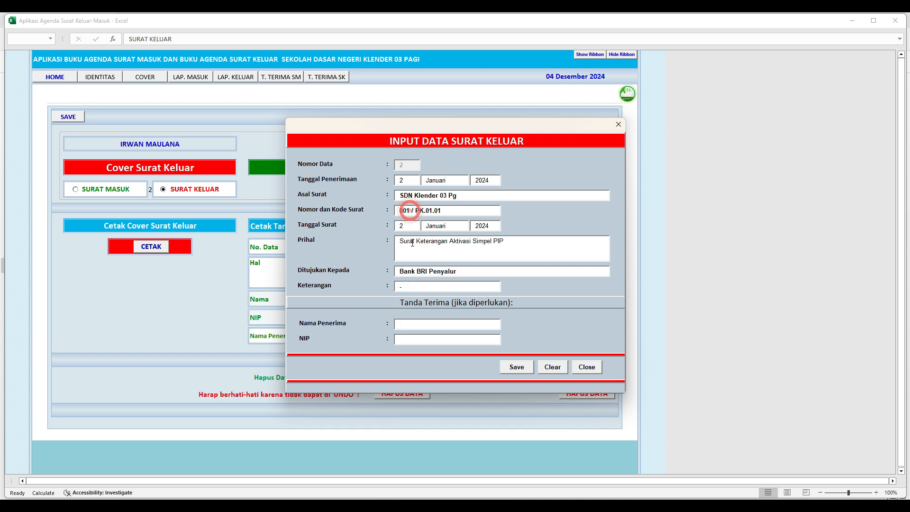
pyautogui.press('BackSpace')
pyautogui.write('2')
pyautogui.click(507, 242)
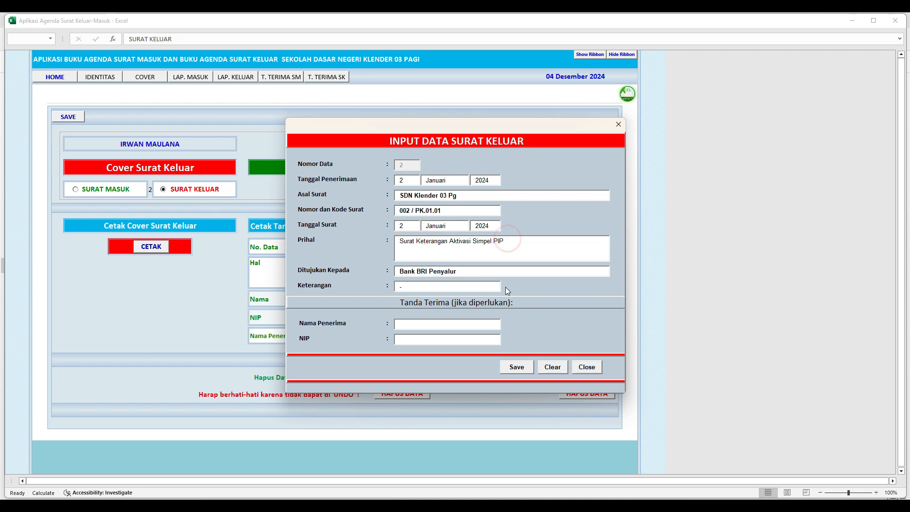
pyautogui.click(517, 368)
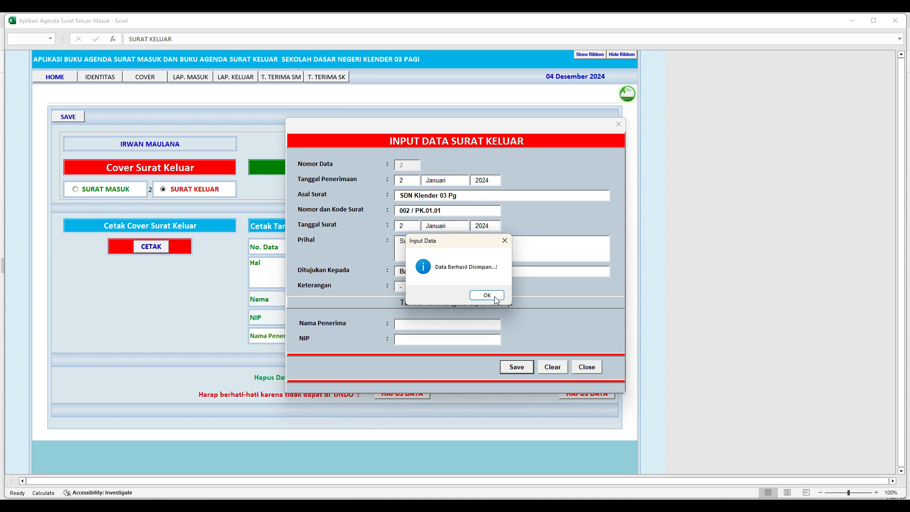
pyautogui.click(494, 296)
# - Change the letter number to 003 / PK.01.01 and save it as the third record
pyautogui.doubleClick(410, 212)
pyautogui.write('003')
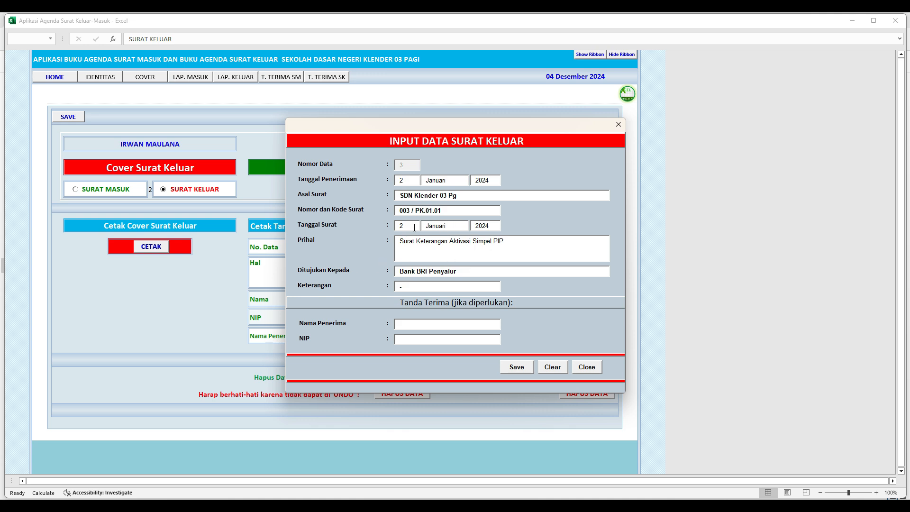
pyautogui.click(517, 366)
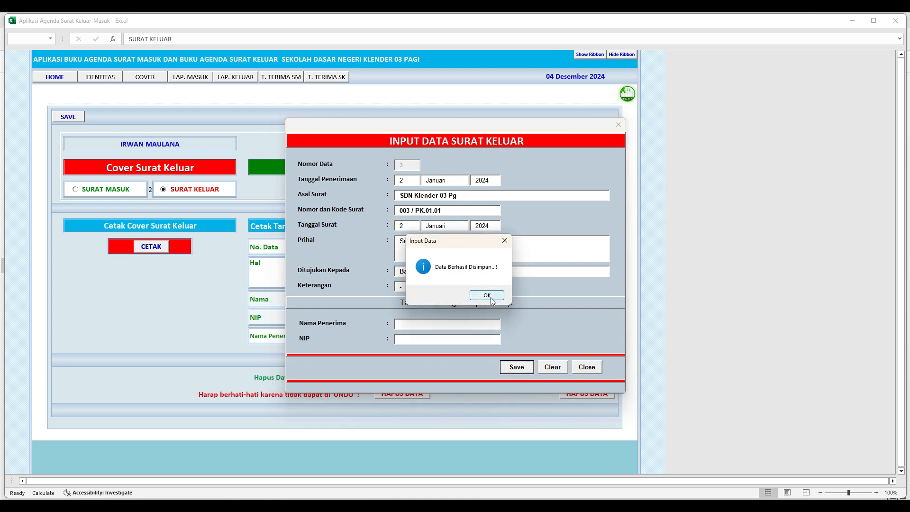
pyautogui.click(491, 298)
# - For the fourth record, set the day of both Tanggal Penerimaan and Tanggal Surat to 3 and the letter number to 004 / PK.01.01
pyautogui.click(416, 181)
pyautogui.click(411, 202)
pyautogui.click(411, 213)
pyautogui.press('BackSpace')
pyautogui.write('4')
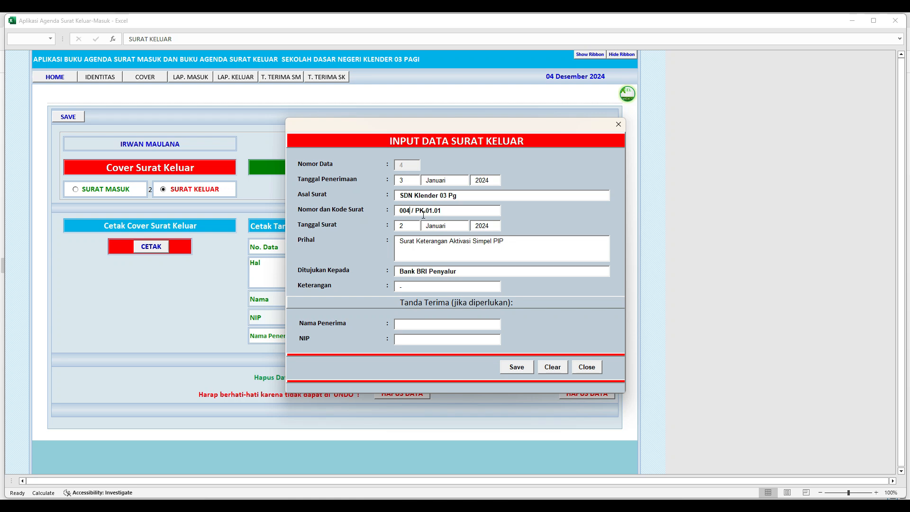
pyautogui.click(415, 226)
pyautogui.click(411, 245)
# - Change the Prihal to "Surat Keterangan Aktif Peserta Didik" and the Ditujukan Kepada recipient to P4OP
pyautogui.click(501, 244)
pyautogui.moveTo(501, 243); pyautogui.dragTo(459, 245)
pyautogui.write('Aktif Peserta Didik')
pyautogui.click(467, 274)
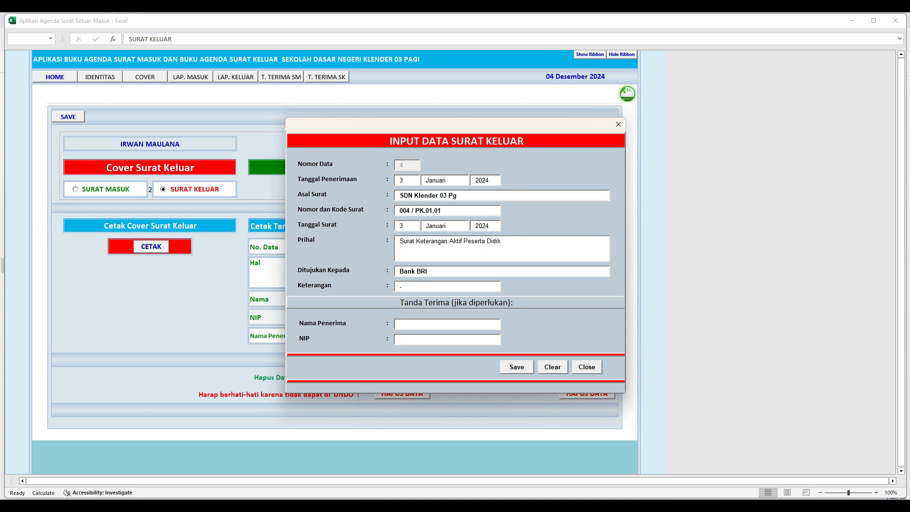
pyautogui.doubleClick(444, 275)
pyautogui.press('BackSpace')
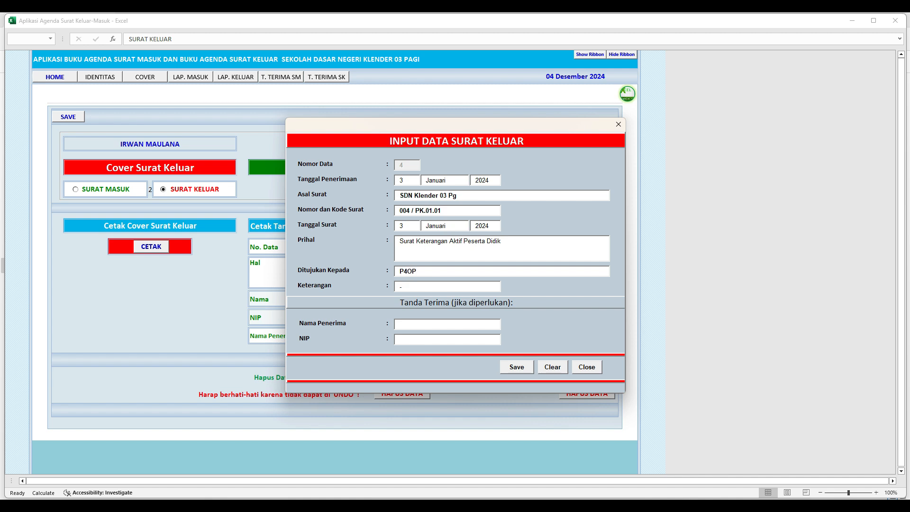
# - Save the fourth record, save the same data again as a fifth record, and close the entry form
pyautogui.click(516, 368)
pyautogui.click(495, 296)
pyautogui.click(518, 367)
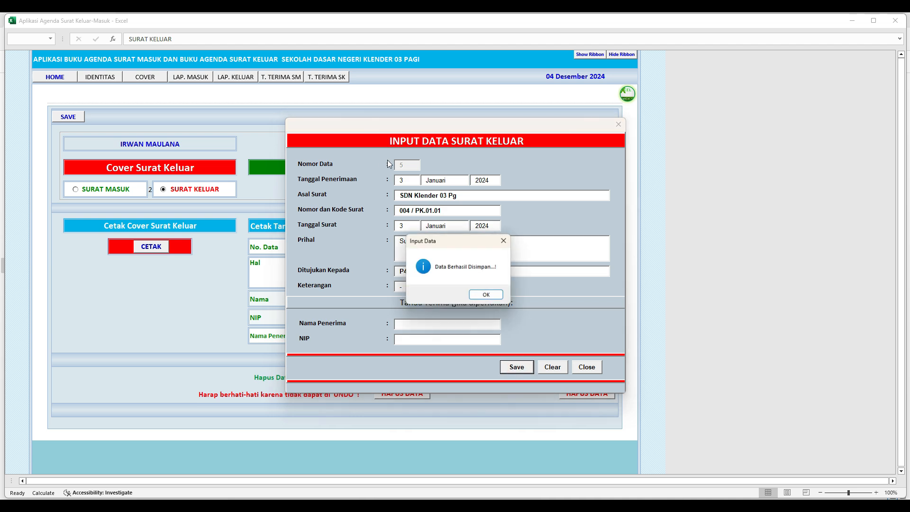
pyautogui.click(484, 294)
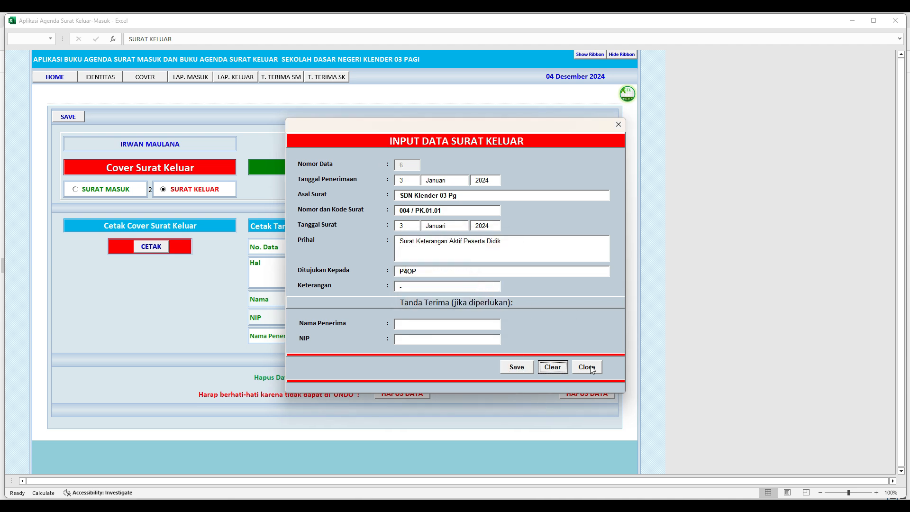
pyautogui.click(590, 368)
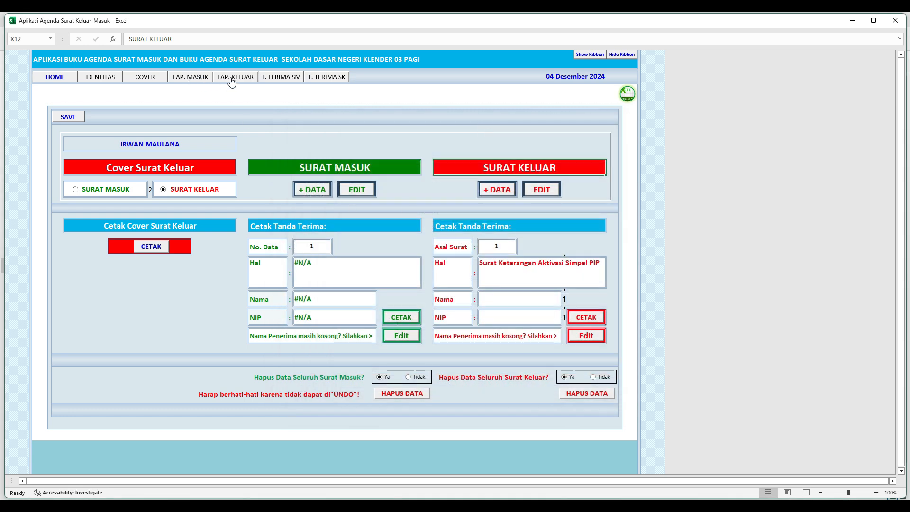
# - Open the Surat Keluar report and process it for the Laporan Setahun period
pyautogui.click(232, 80)
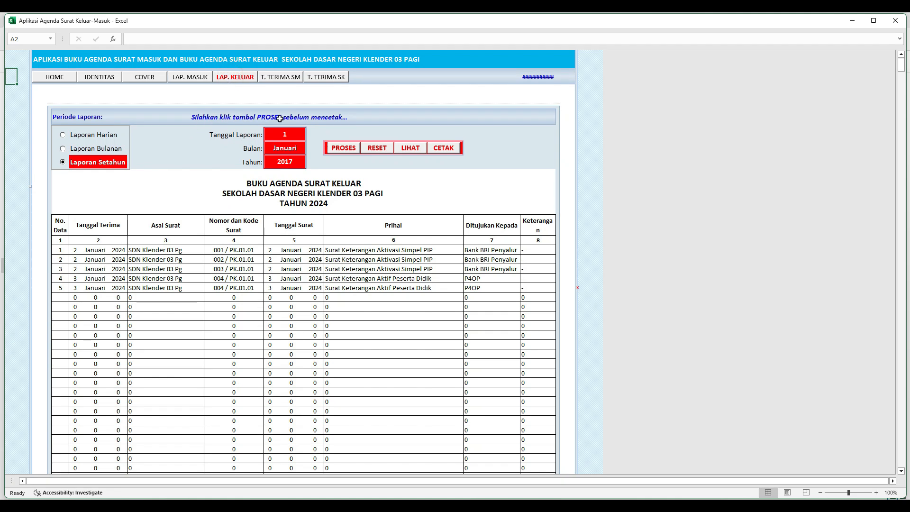
pyautogui.click(343, 149)
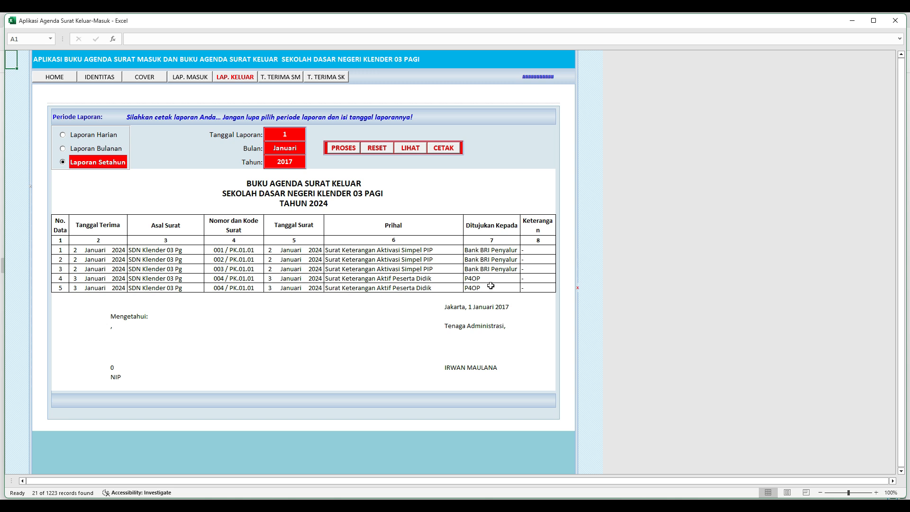
pyautogui.click(107, 288)
# - Try to set the Surat Keluar report's Tahun to 2024
pyautogui.click(283, 163)
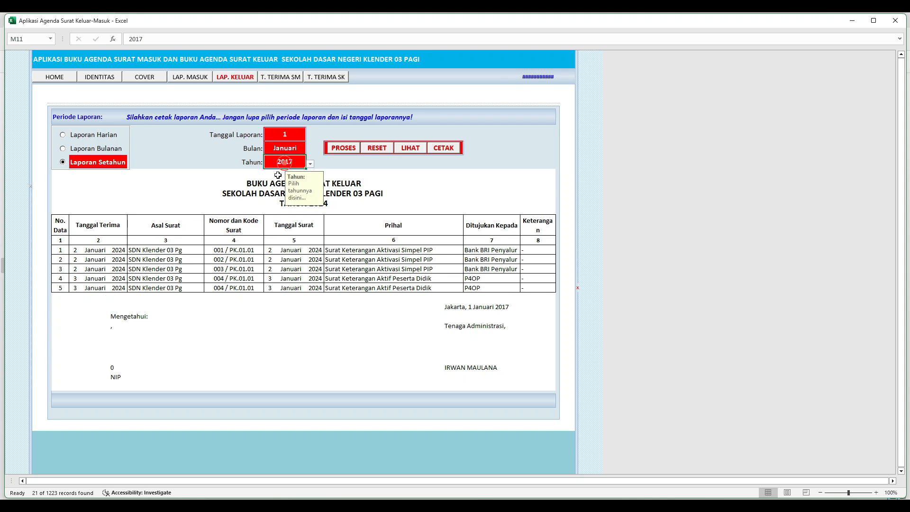
pyautogui.write('2024')
pyautogui.press('Return')
pyautogui.press('Return')
pyautogui.click(356, 163)
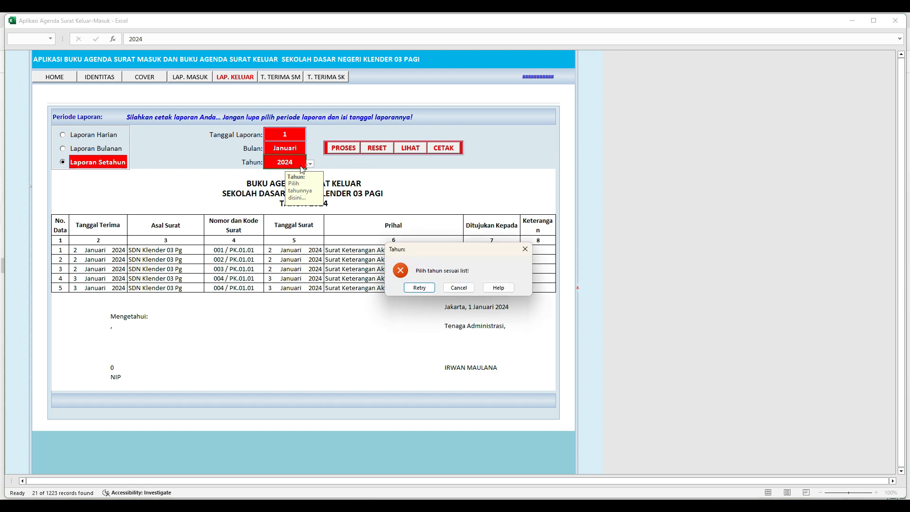
pyautogui.click(459, 288)
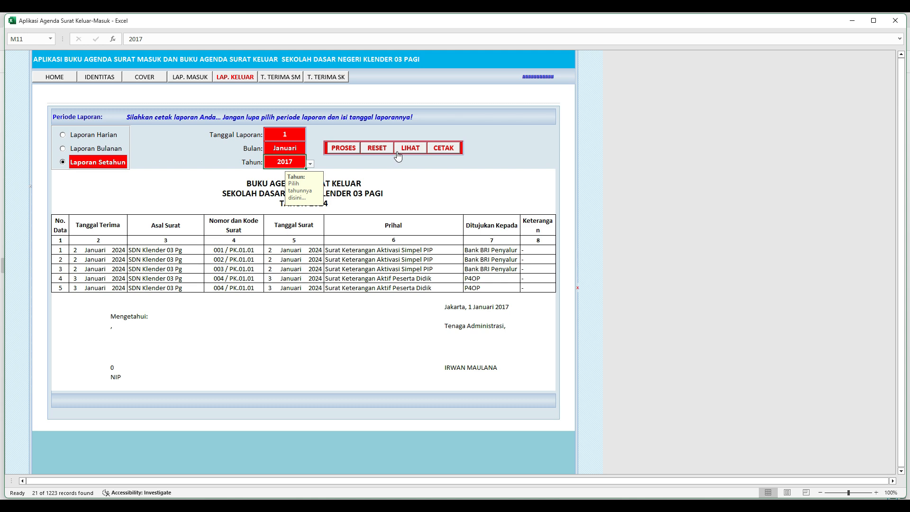
pyautogui.click(74, 289)
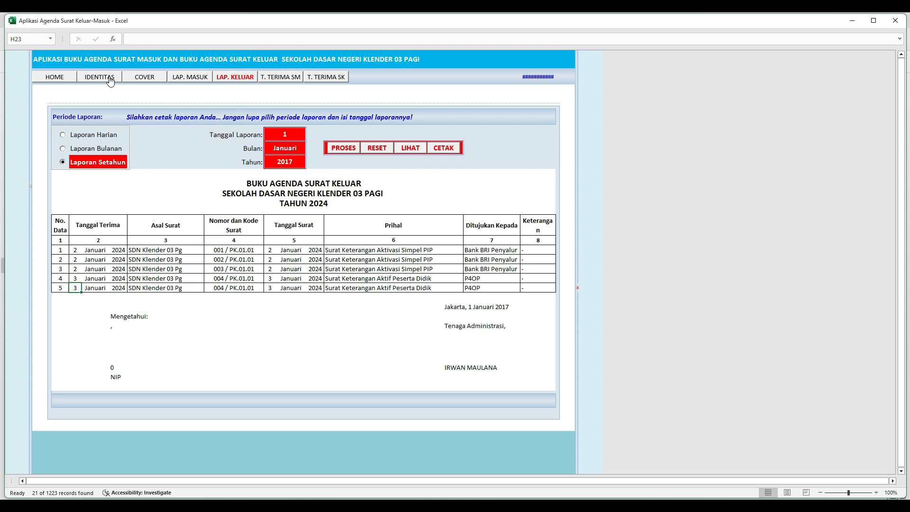
# - Open the Surat Keluar edit form from the home sheet and load data number 5
pyautogui.click(54, 78)
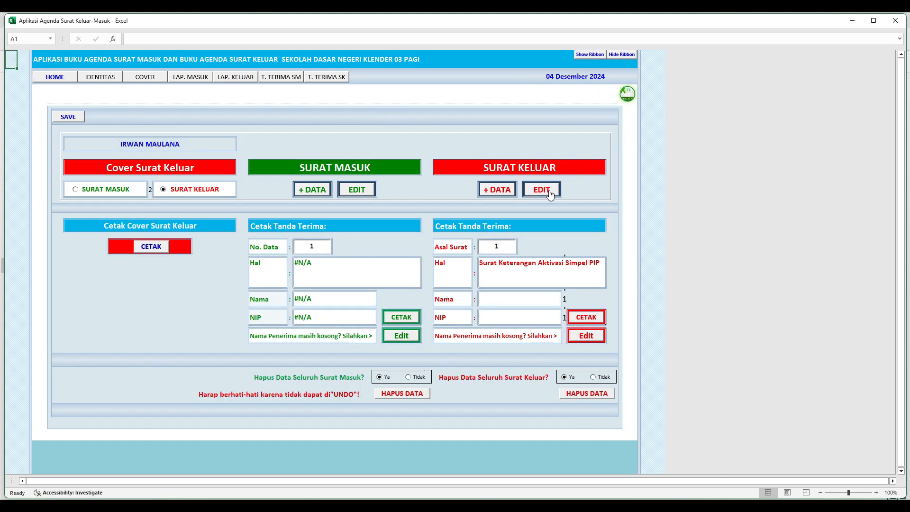
pyautogui.click(541, 189)
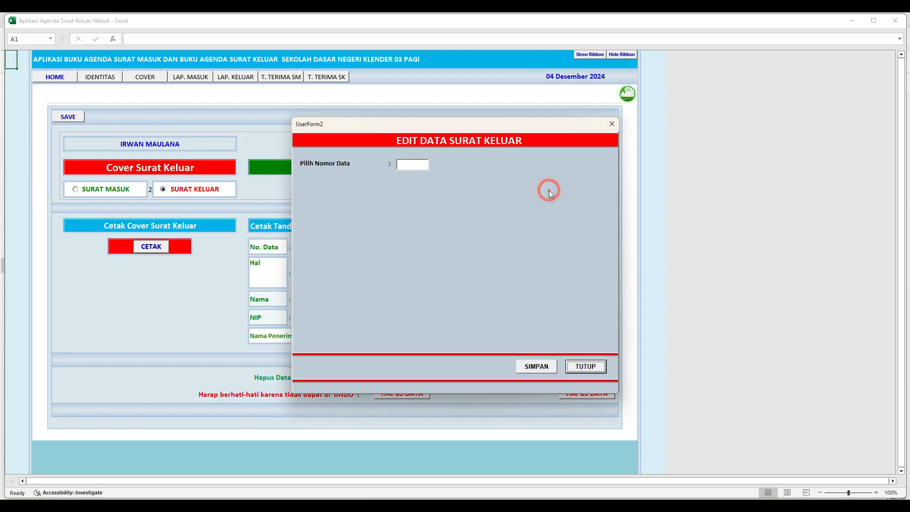
pyautogui.click(423, 164)
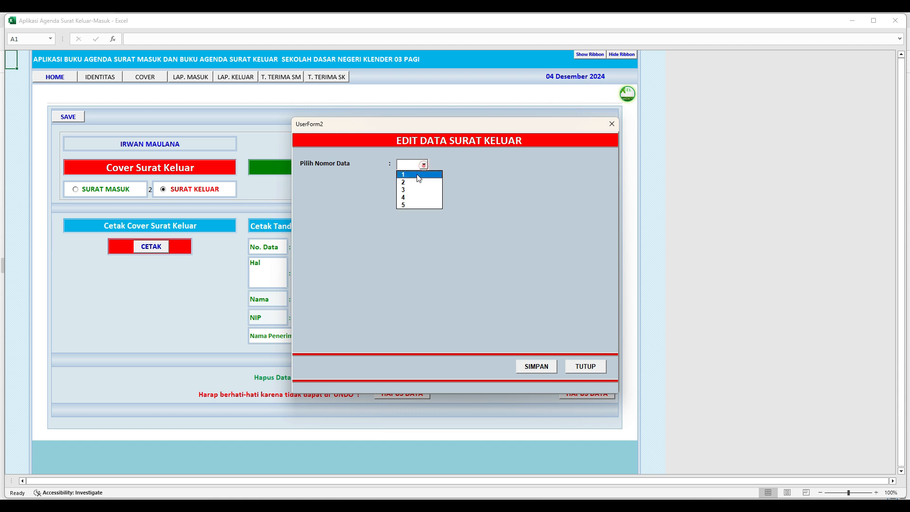
pyautogui.click(408, 204)
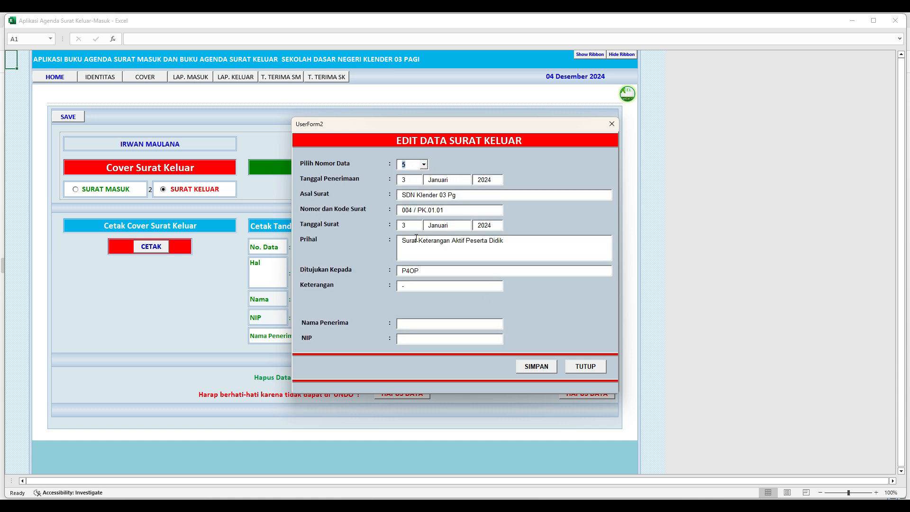
# - Change record 5's Nomor dan Kode Surat to 005 / PK.01.01, save it, and close the edit form
pyautogui.click(506, 242)
pyautogui.click(411, 209)
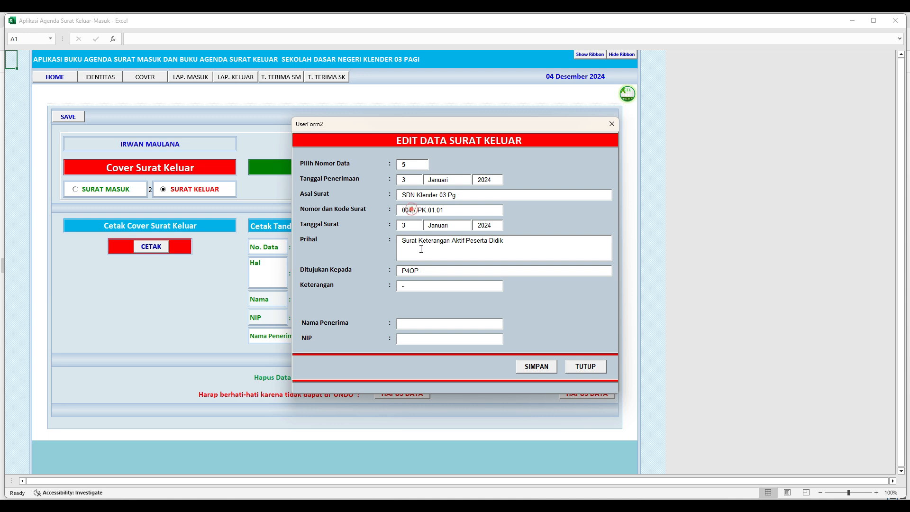
pyautogui.press('BackSpace')
pyautogui.write('5')
pyautogui.click(535, 369)
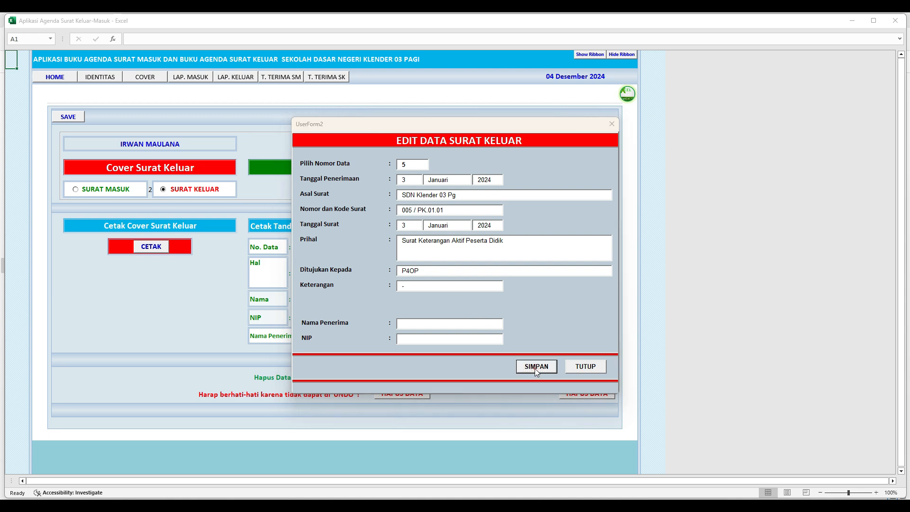
pyautogui.click(483, 293)
pyautogui.click(584, 366)
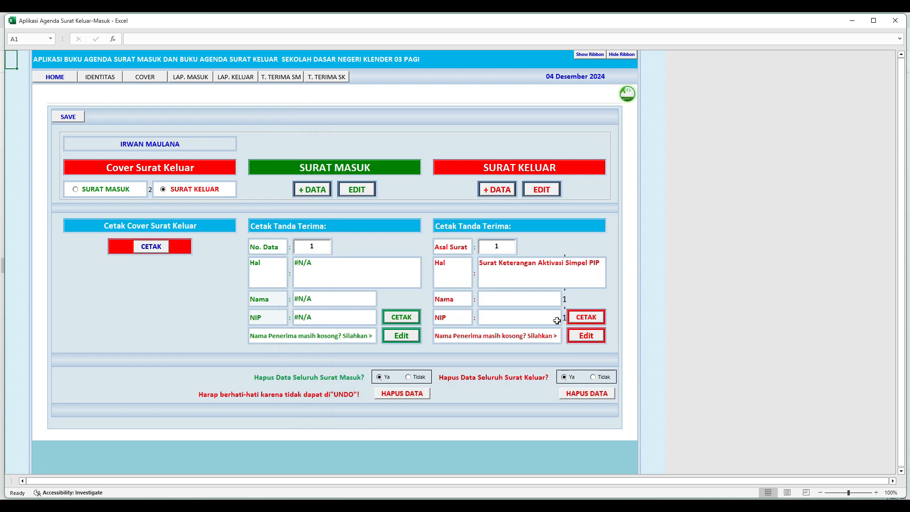
# - Reopen the Surat Keluar report and process it again for the Laporan Setahun period
pyautogui.click(241, 83)
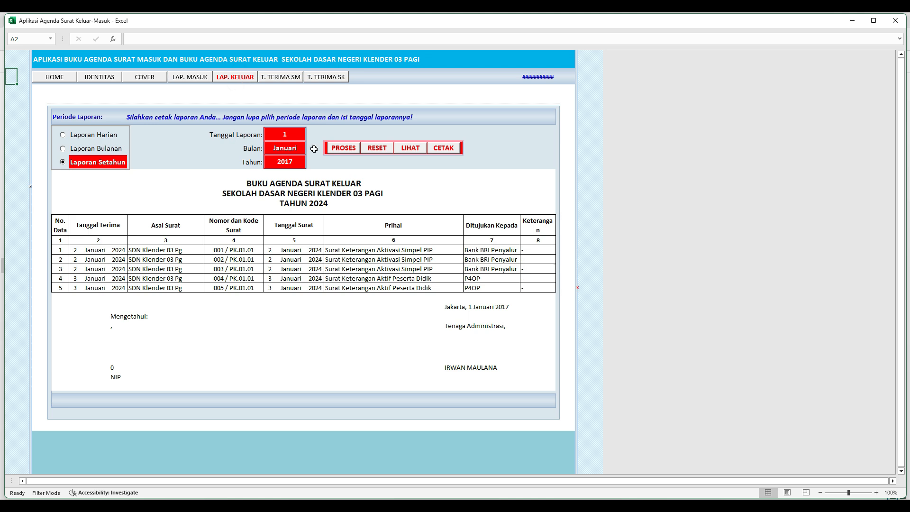
pyautogui.click(342, 147)
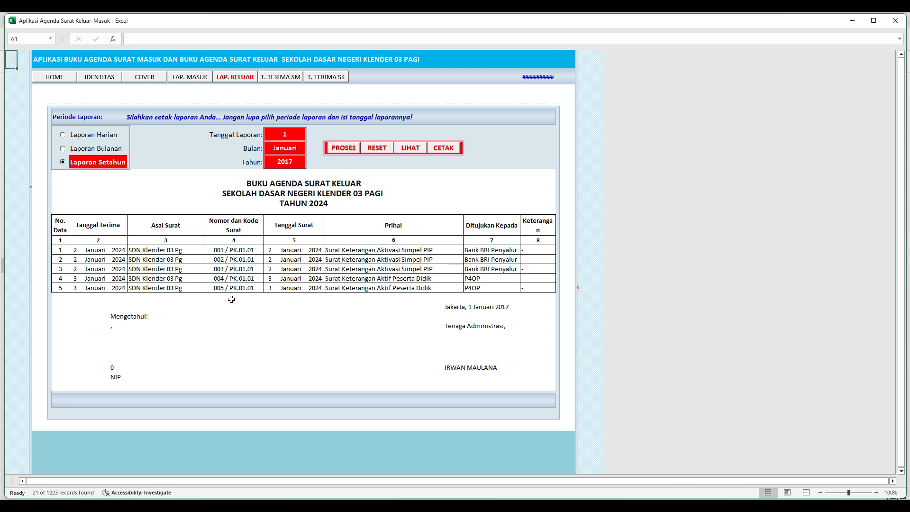
pyautogui.click(233, 254)
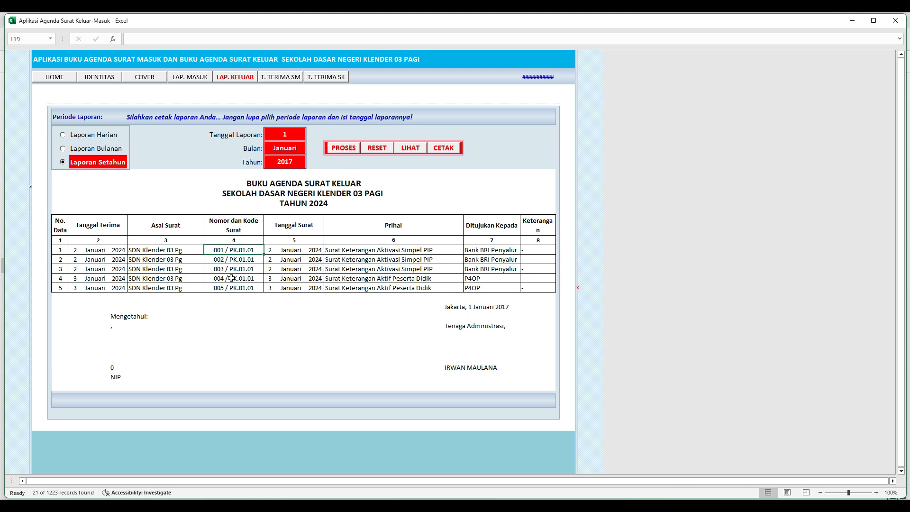
# - Preview the yearly Surat Keluar report and try to print it on the default printer
pyautogui.click(411, 149)
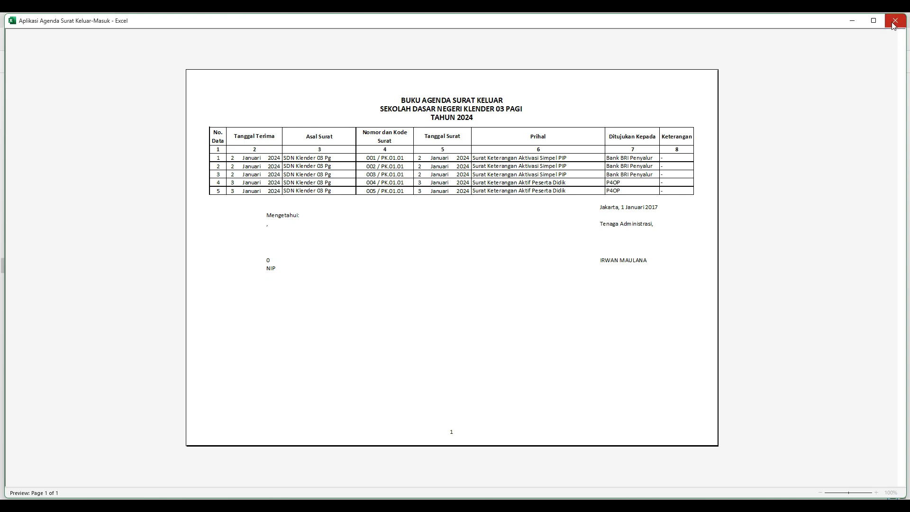
pyautogui.click(598, 205)
pyautogui.click(894, 23)
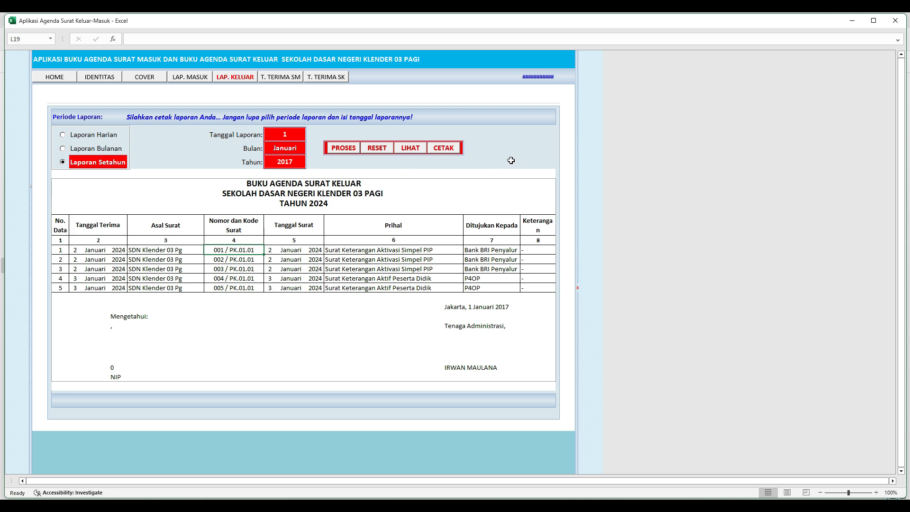
pyautogui.click(445, 148)
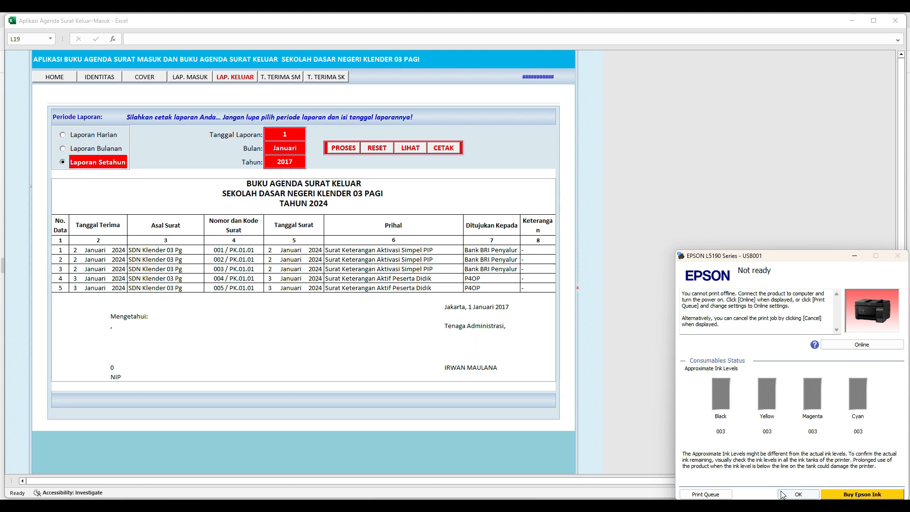
pyautogui.click(798, 494)
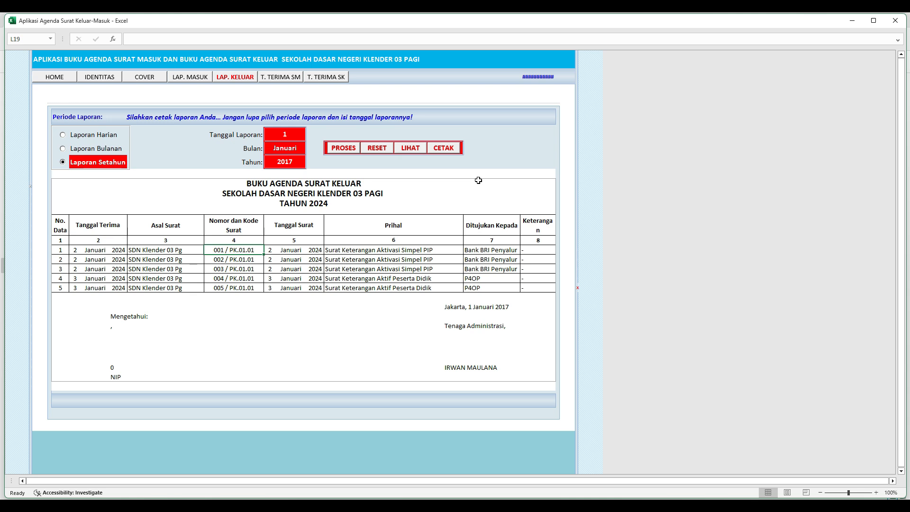
# - Return to the home sheet, save the agenda workbook, and close it
pyautogui.click(64, 76)
pyautogui.click(80, 116)
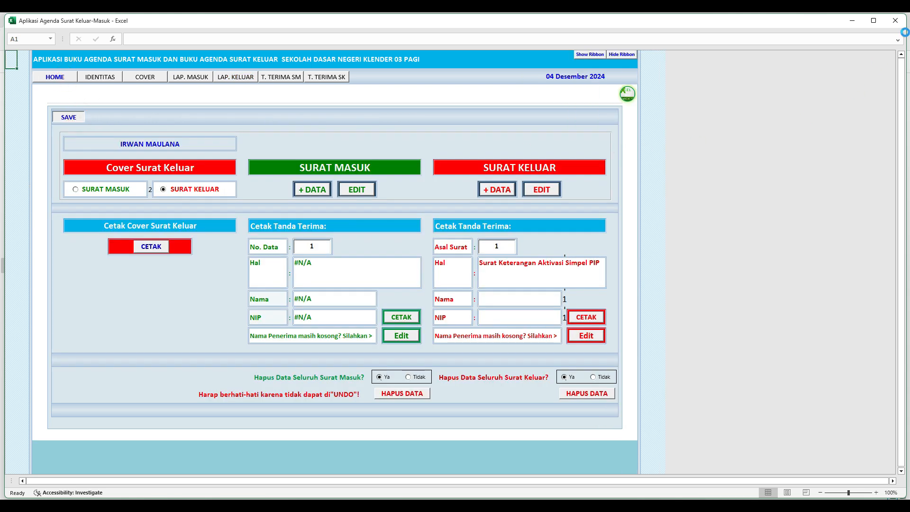
pyautogui.click(896, 21)
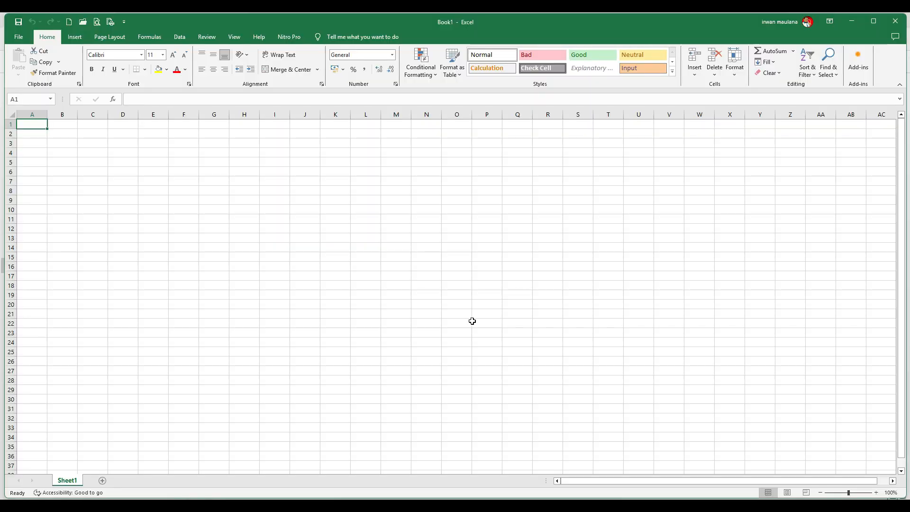
# - Set the printer to Microsoft Print to PDF in the print settings of the blank workbook
pyautogui.click(873, 21)
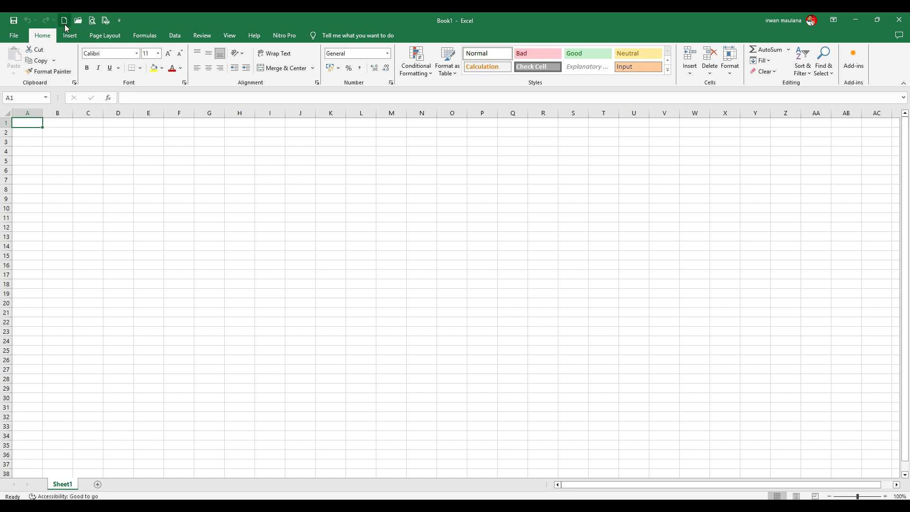
pyautogui.click(94, 24)
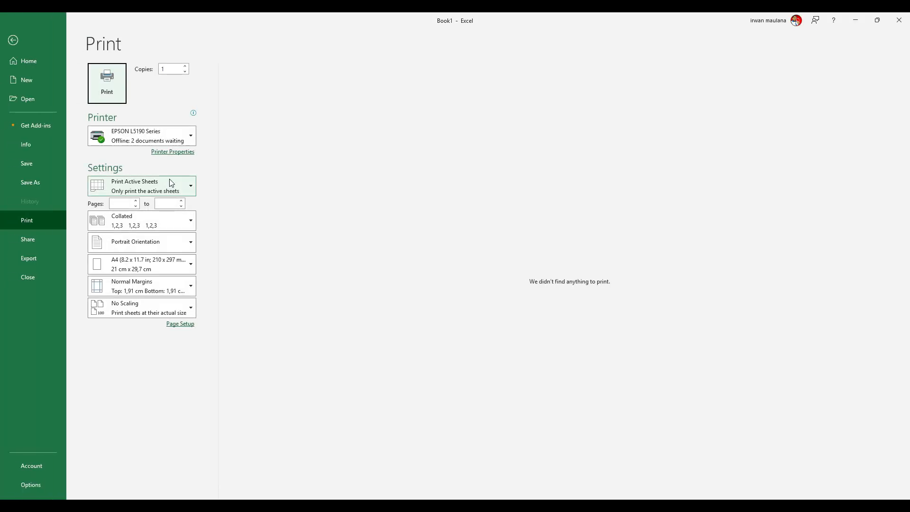
pyautogui.click(136, 139)
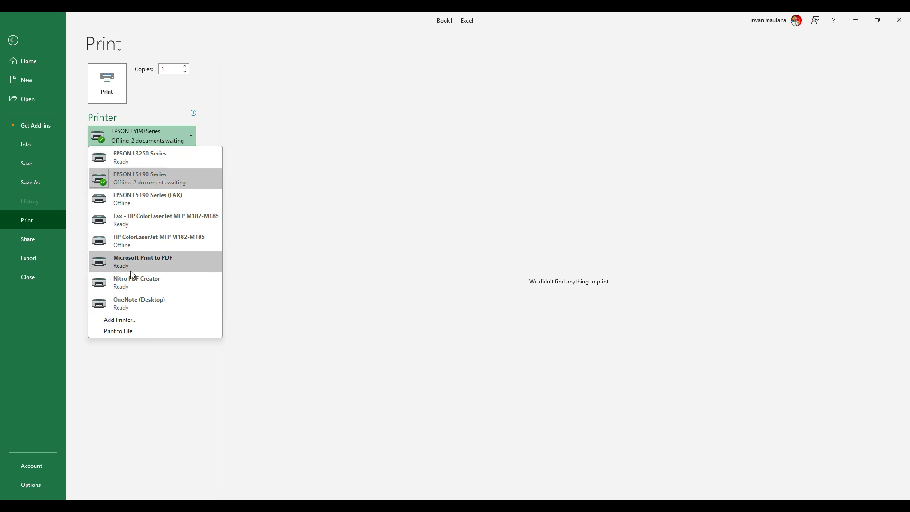
pyautogui.click(163, 260)
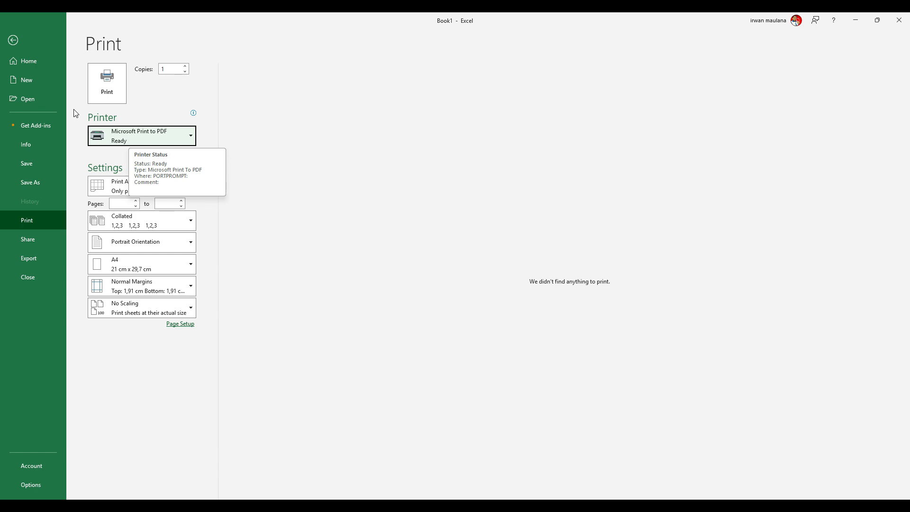
pyautogui.click(13, 40)
# - Reopen the Aplikasi Agenda Surat Keluar-Masuk workbook from its folder and process its yearly Surat Keluar report
pyautogui.click(856, 20)
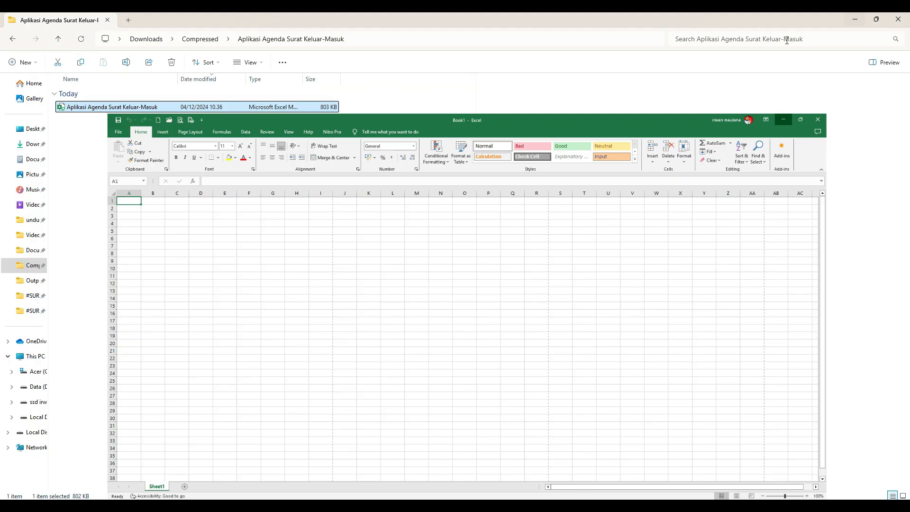
pyautogui.doubleClick(101, 112)
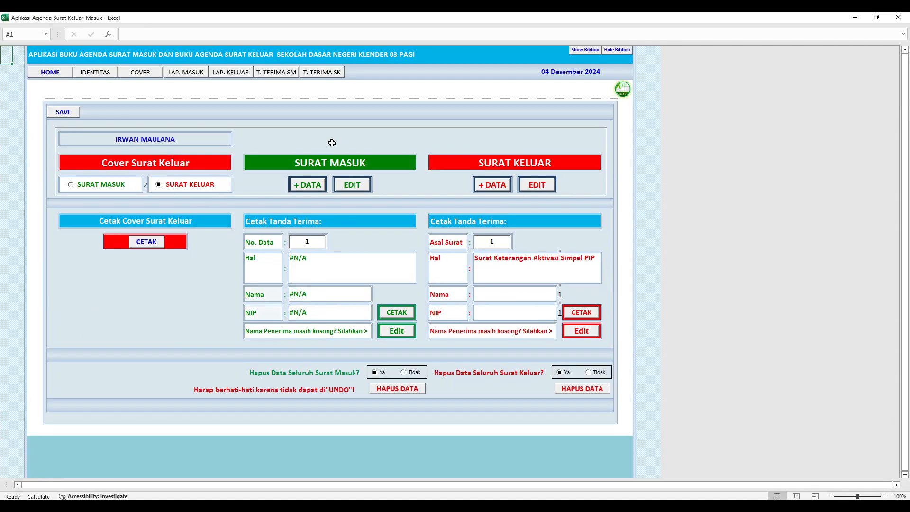
pyautogui.click(232, 73)
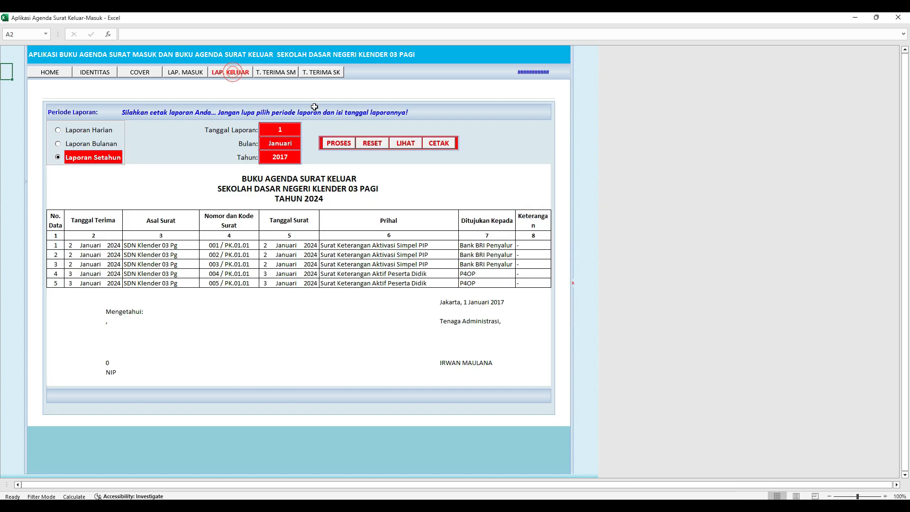
pyautogui.click(348, 145)
# - Preview the Surat Keluar report and print it to a PDF named "contoh SURAT KELUAR" in Documents
pyautogui.click(407, 144)
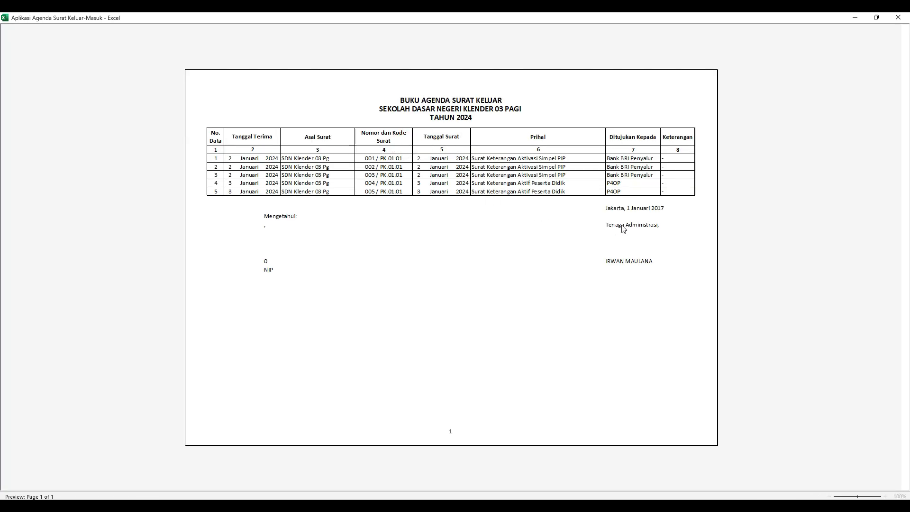
pyautogui.click(898, 19)
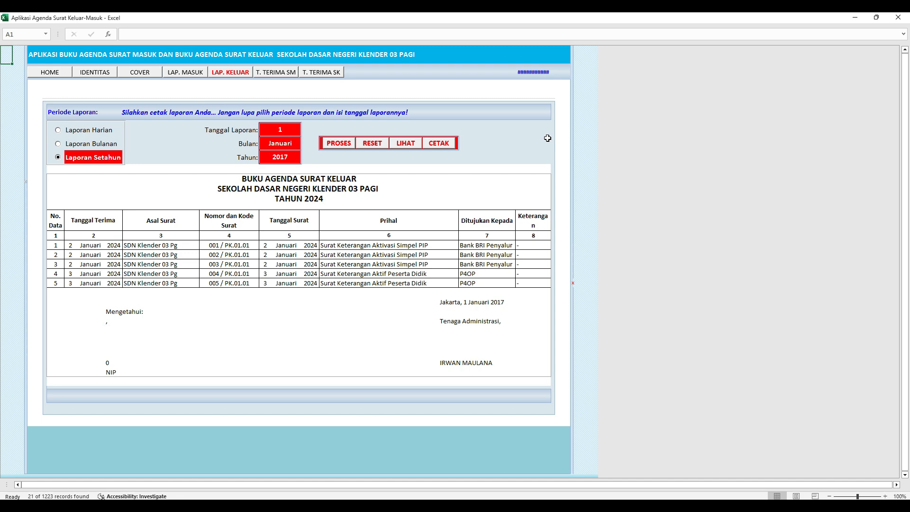
pyautogui.click(440, 145)
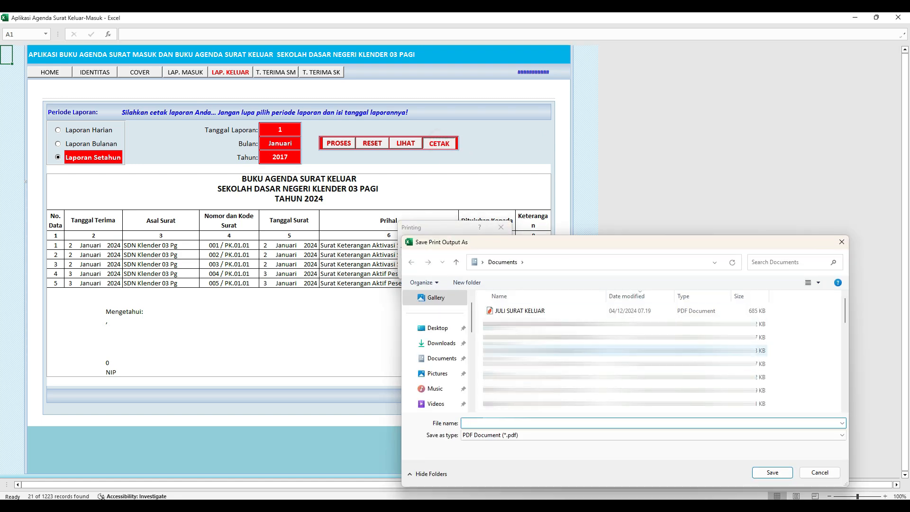
pyautogui.click(520, 311)
pyautogui.moveTo(524, 423); pyautogui.dragTo(460, 423)
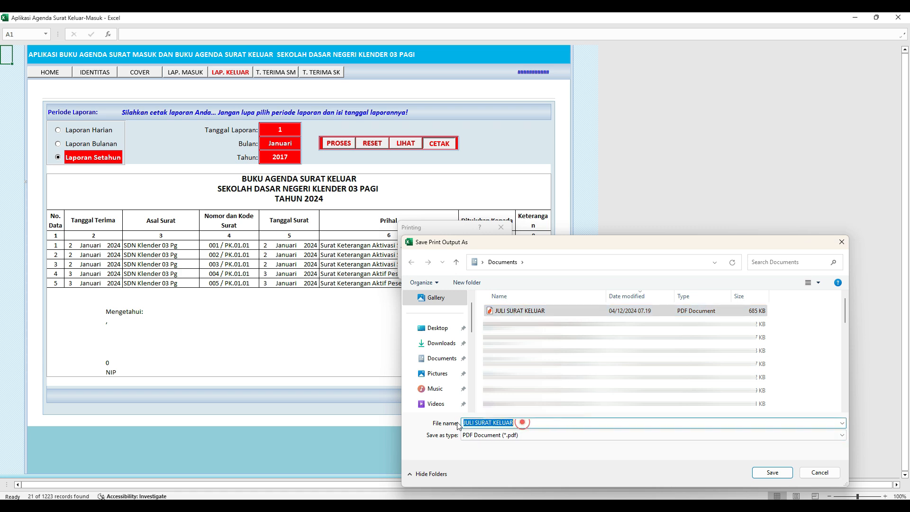
pyautogui.click(476, 424)
pyautogui.press('BackSpace')
pyautogui.press('BackSpace')
pyautogui.press('BackSpace')
pyautogui.press('BackSpace')
pyautogui.press('BackSpace')
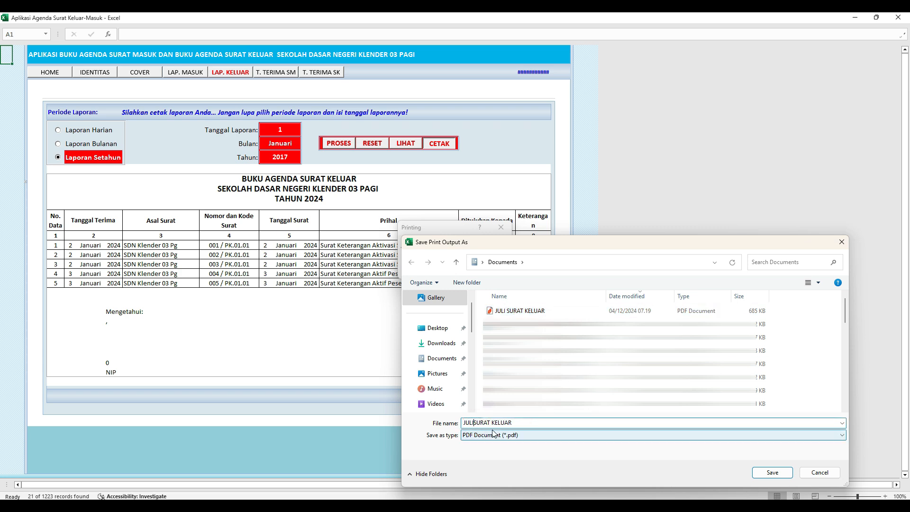
pyautogui.write('contoh')
pyautogui.click(773, 472)
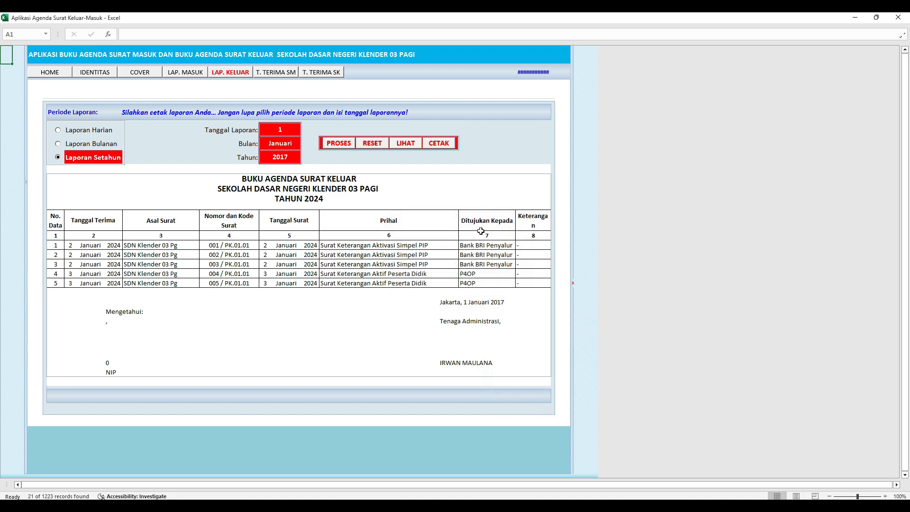
# - Switch to File Explorer and open the "contoh SURAT KELUAR" PDF from the Documents folder
pyautogui.hotkey('alt', 'Tab')
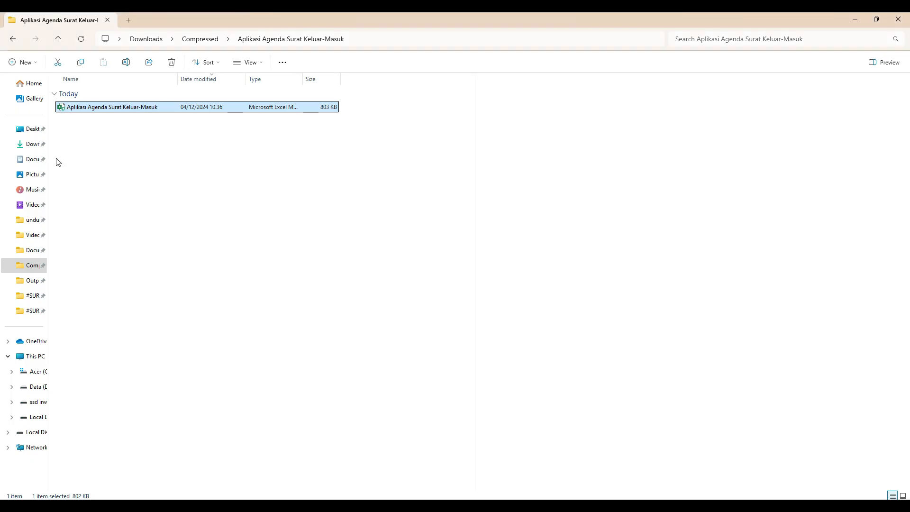
pyautogui.click(32, 159)
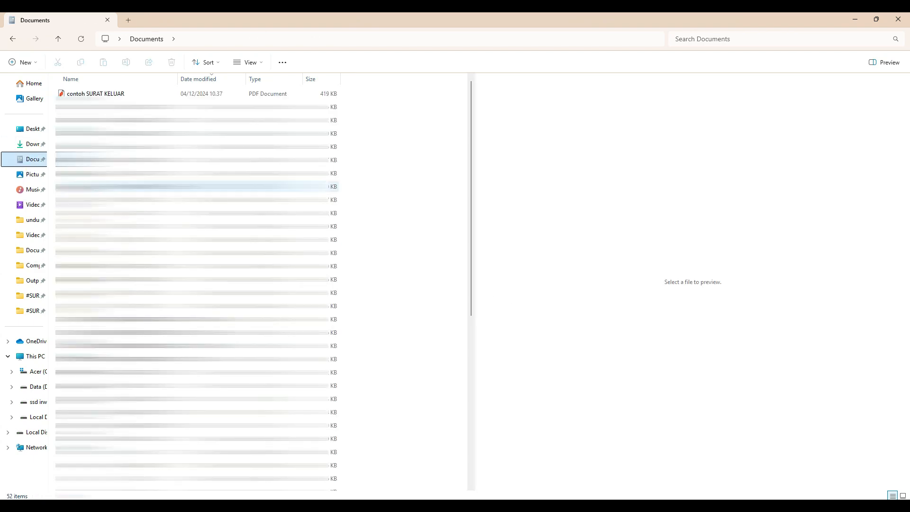
pyautogui.click(97, 94)
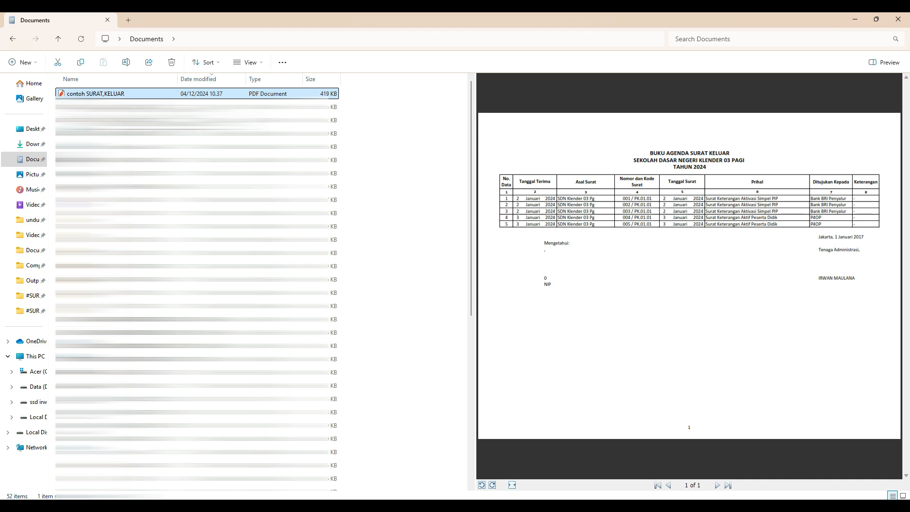
pyautogui.press('Return')
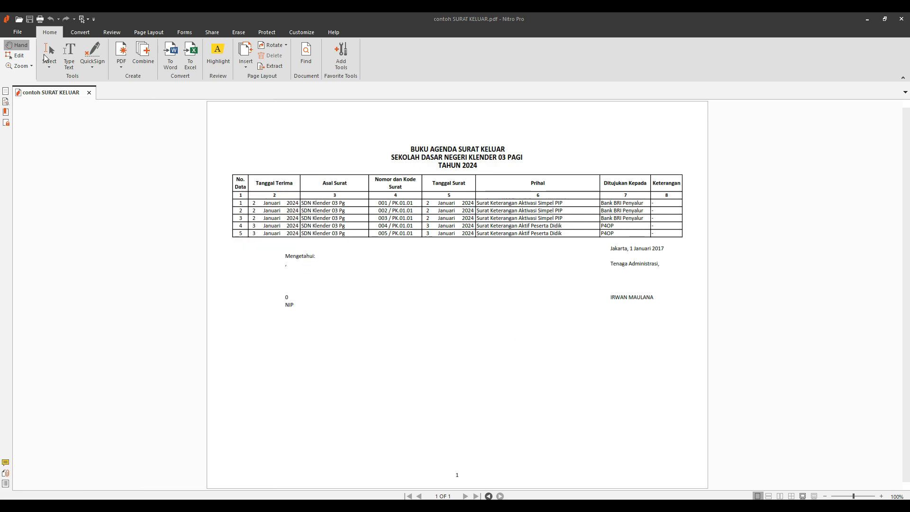
# - Delete the whole signature block below the letter table in the PDF and save the file
pyautogui.click(17, 56)
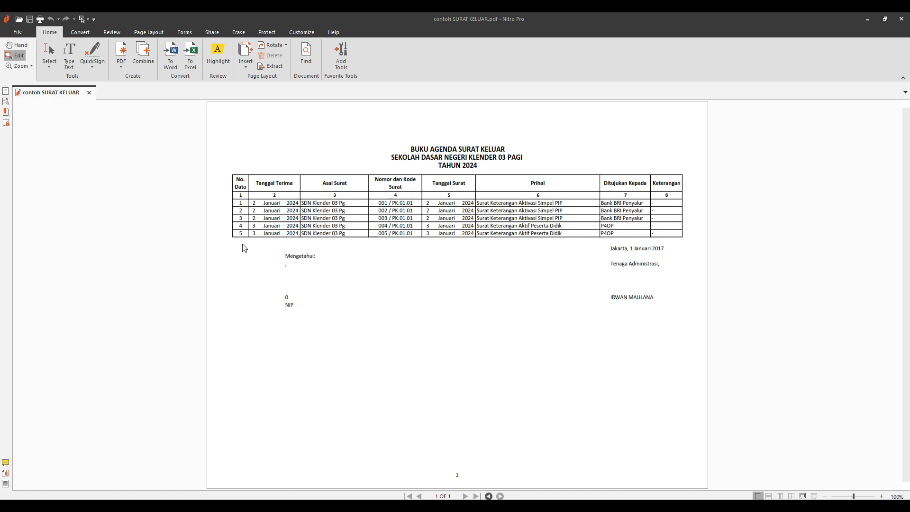
pyautogui.moveTo(278, 250)
pyautogui.mouseDown()
pyautogui.moveTo(355, 305)
pyautogui.moveTo(690, 356)
pyautogui.mouseUp()
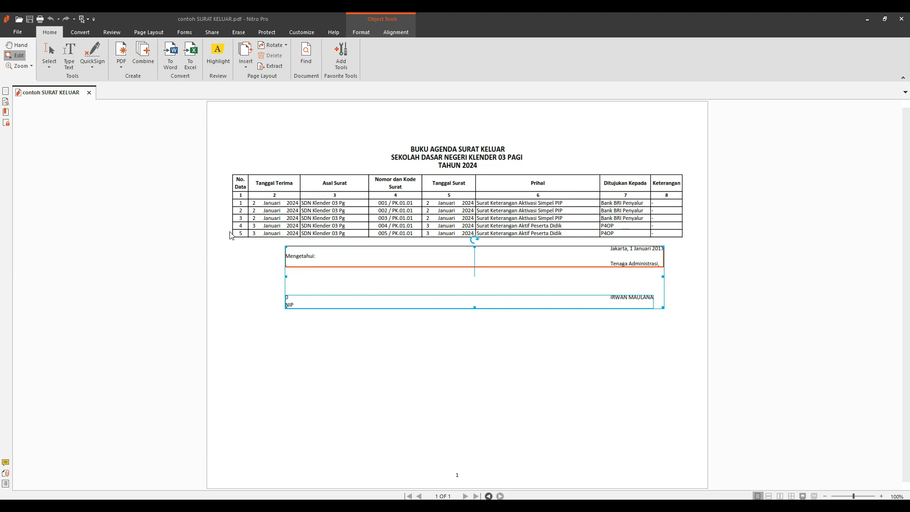
pyautogui.press('Delete')
pyautogui.click(30, 20)
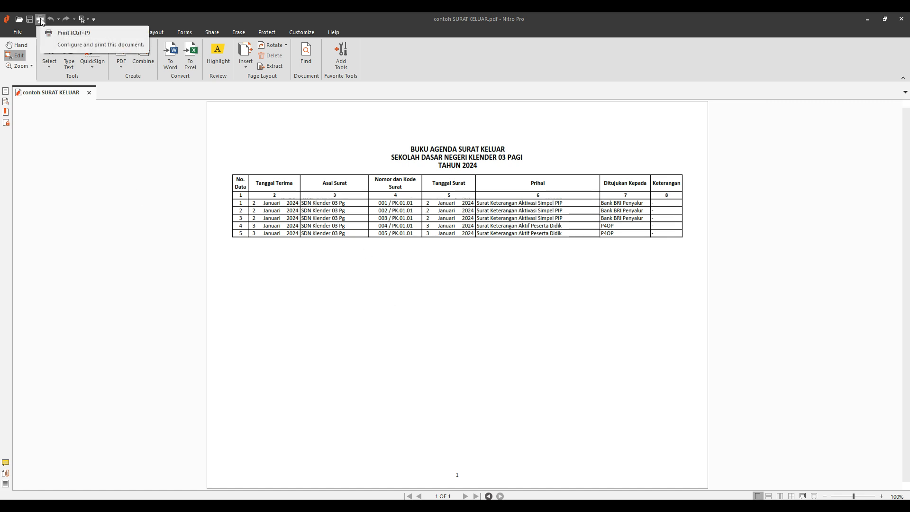
# - Switch to the Aplikasi Agenda Surat Keluar-Masuk workbook in Excel and return to its home page
pyautogui.moveTo(519, 484)
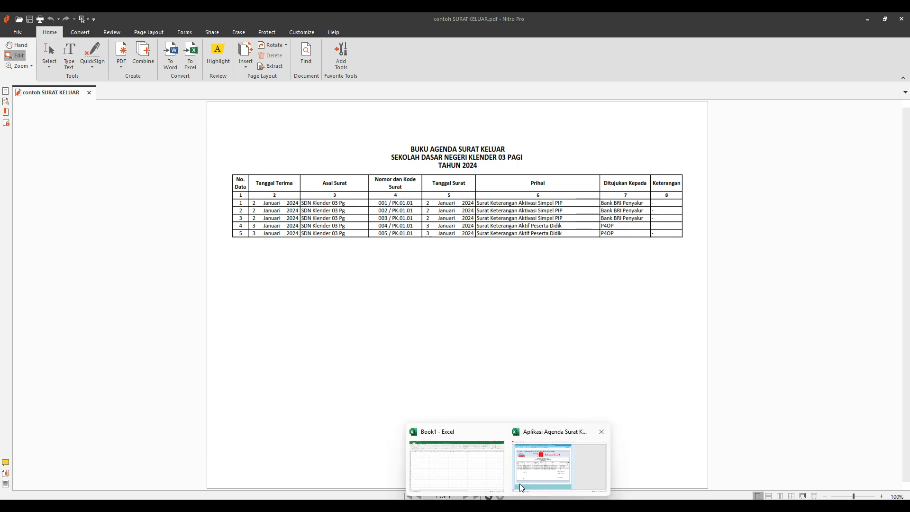
pyautogui.click(534, 462)
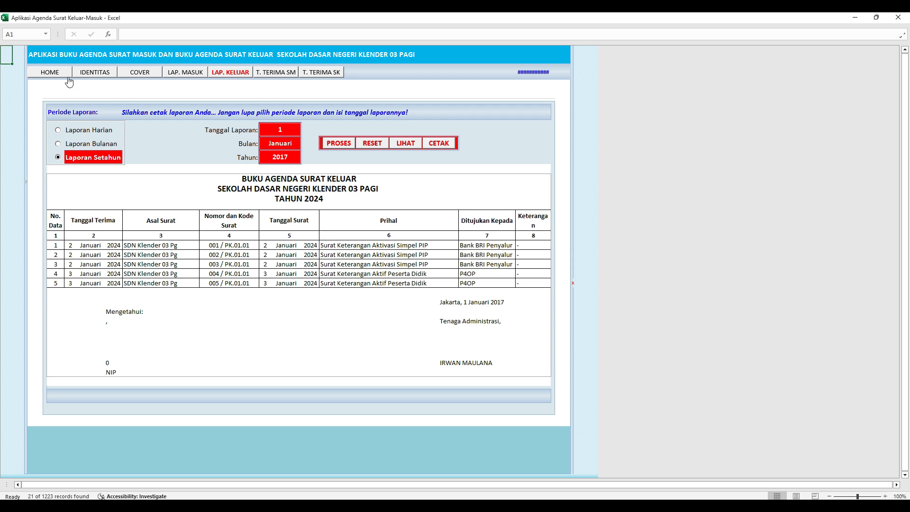
pyautogui.click(51, 74)
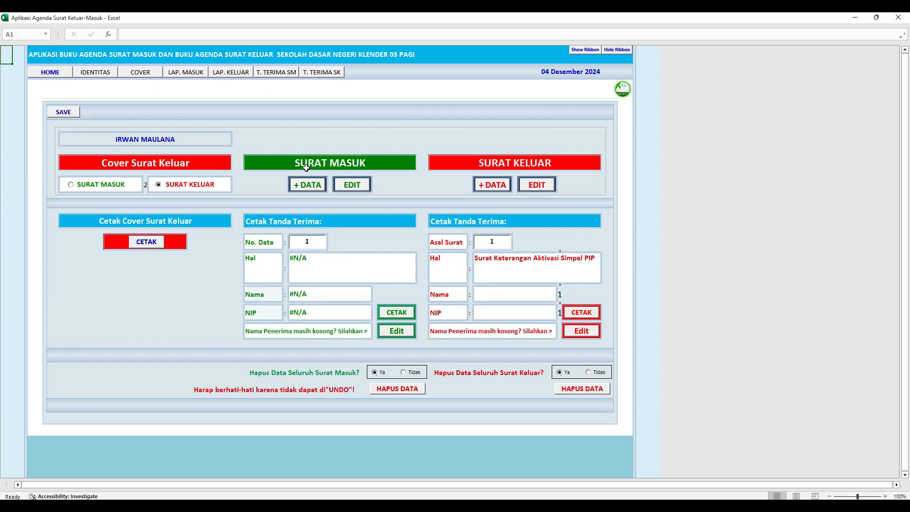
# - Open the data entry form for adding a new Surat Masuk record
pyautogui.click(375, 372)
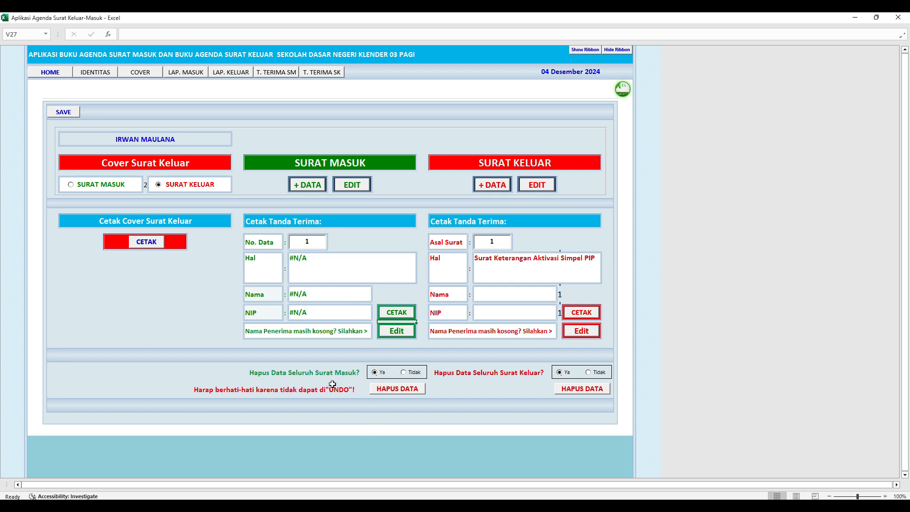
pyautogui.click(383, 394)
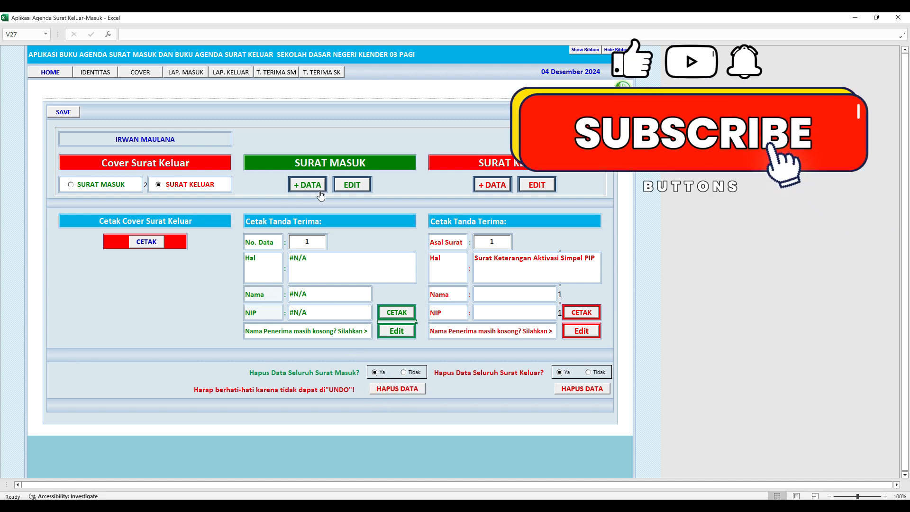
pyautogui.click(304, 163)
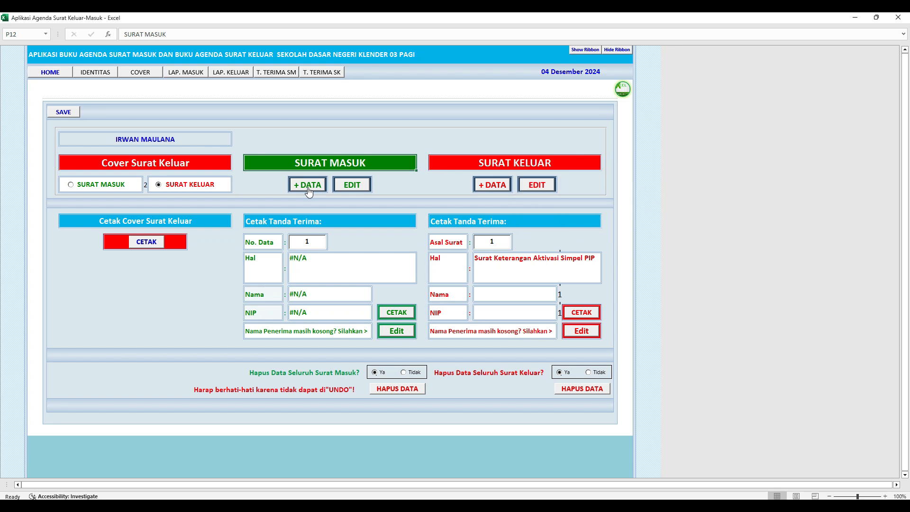
pyautogui.click(308, 185)
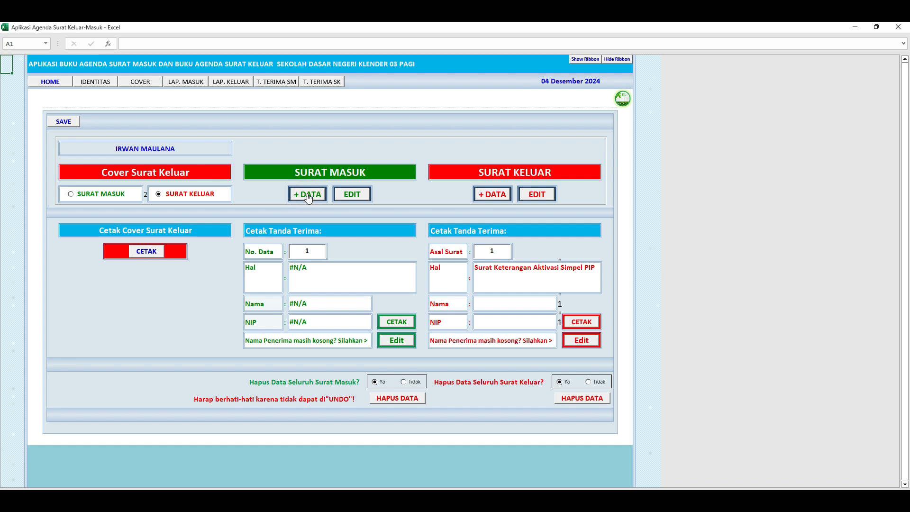
pyautogui.click(309, 197)
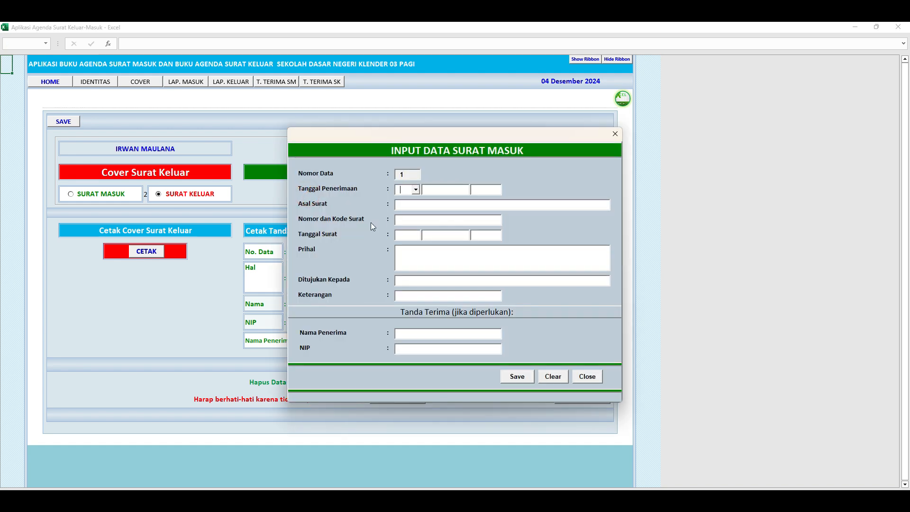
# - Set the Tanggal Penerimaan to 1 Februari 2024 and enter "P4 Jakarta Timur" as the Asal Surat
pyautogui.click(415, 190)
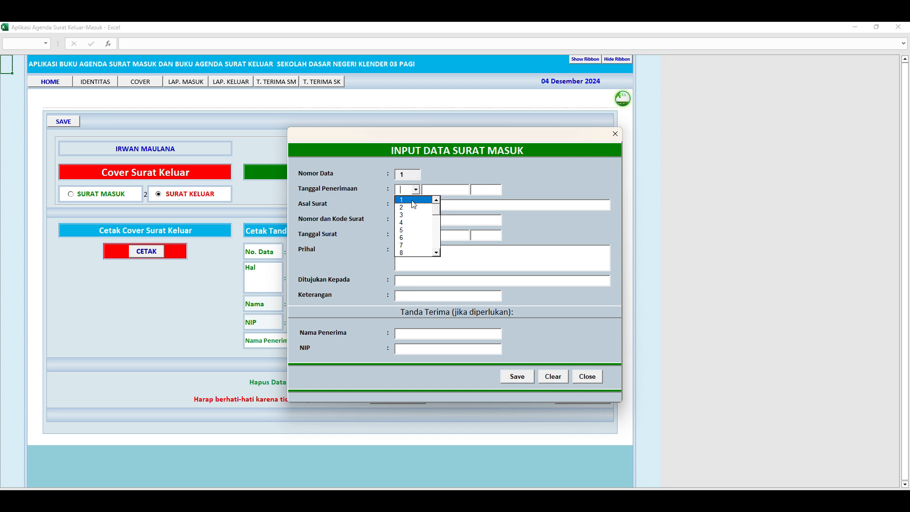
pyautogui.click(410, 199)
pyautogui.click(466, 190)
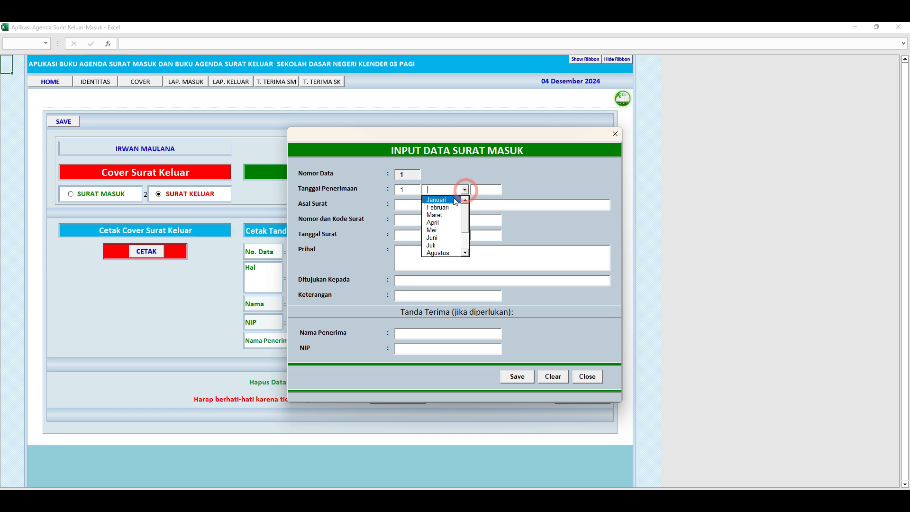
pyautogui.click(438, 207)
pyautogui.click(486, 192)
pyautogui.write('2020')
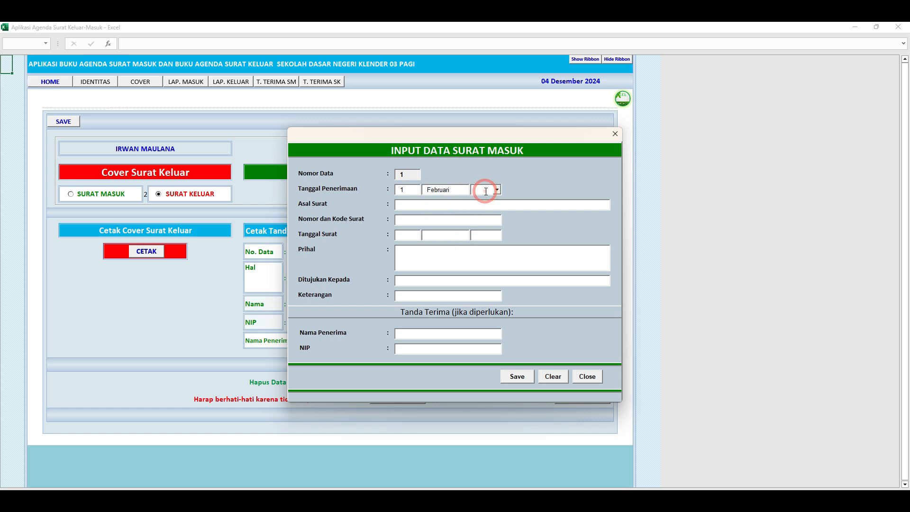
pyautogui.press('Tab')
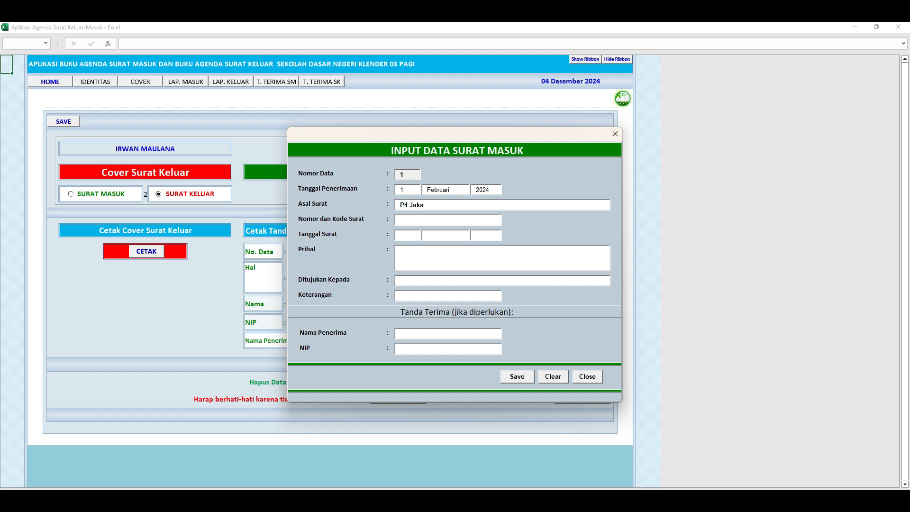
pyautogui.write('rta Timur')
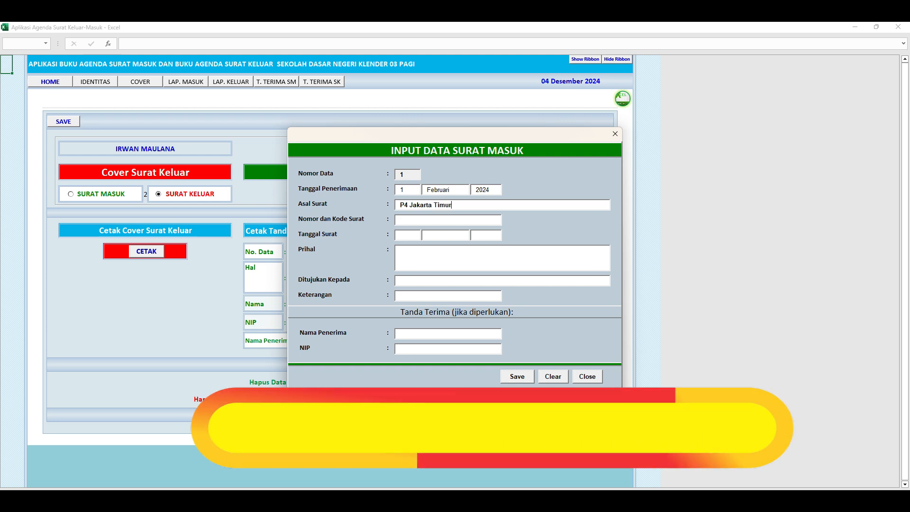
# - Enter "4546 / KG.04.00" as the Nomor dan Kode Surat
pyautogui.click(405, 220)
pyautogui.write('4546 / kg.00')
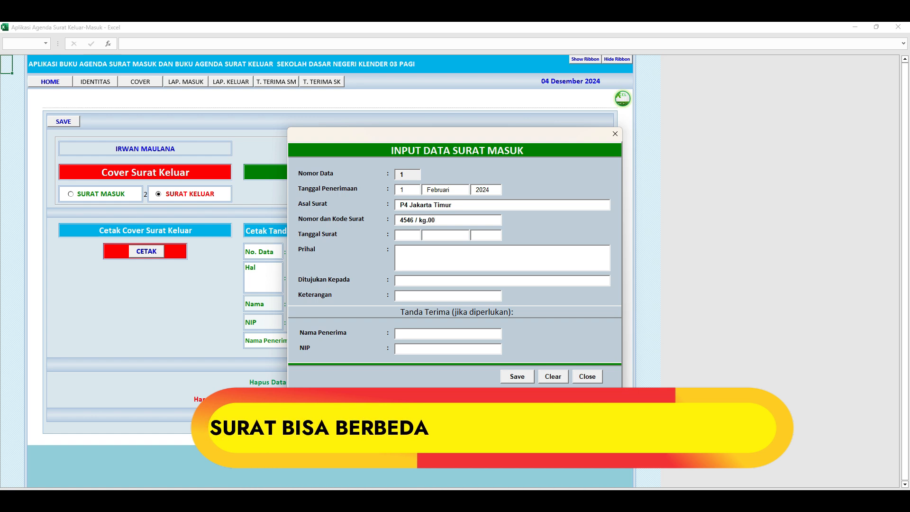
pyautogui.press('BackSpace')
pyautogui.write('4')
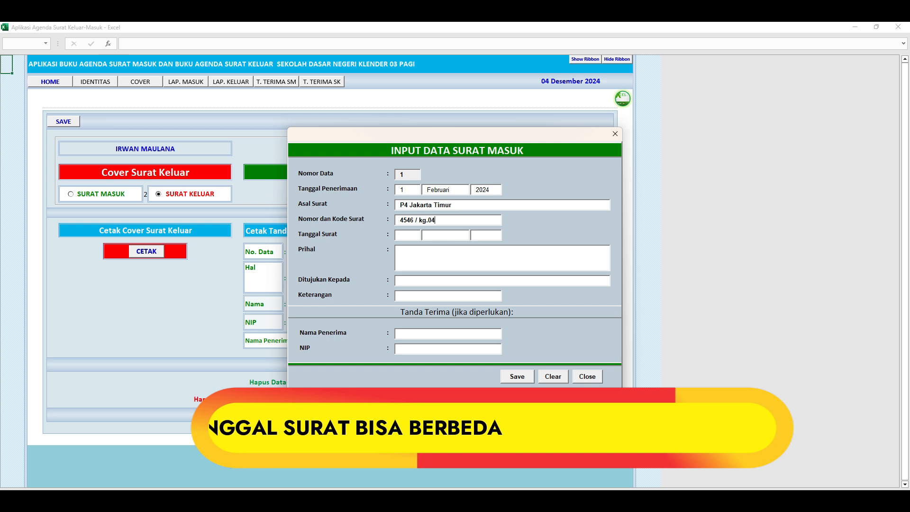
pyautogui.write('.00')
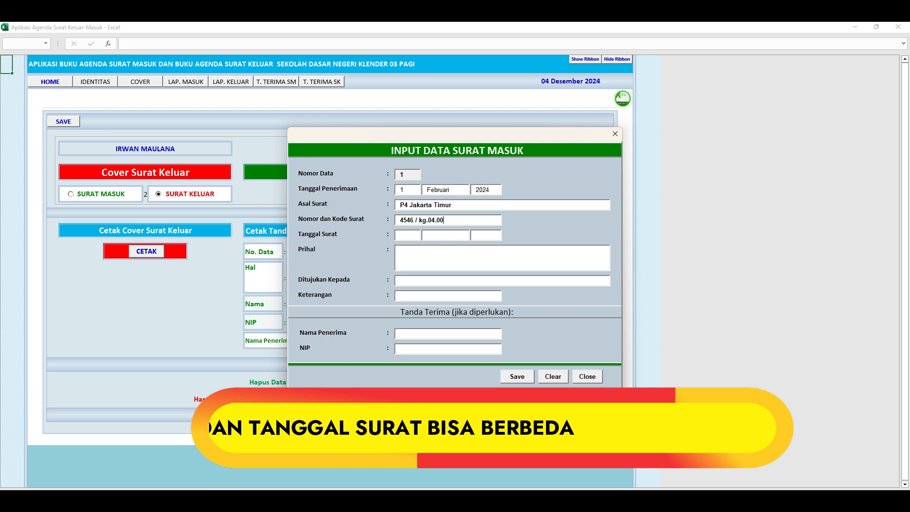
pyautogui.click(426, 220)
pyautogui.press('BackSpace')
pyautogui.press('BackSpace')
pyautogui.write('KG')
# - Set the Tanggal Surat of the incoming letter to 1 Februari 2024
pyautogui.click(406, 236)
pyautogui.click(416, 236)
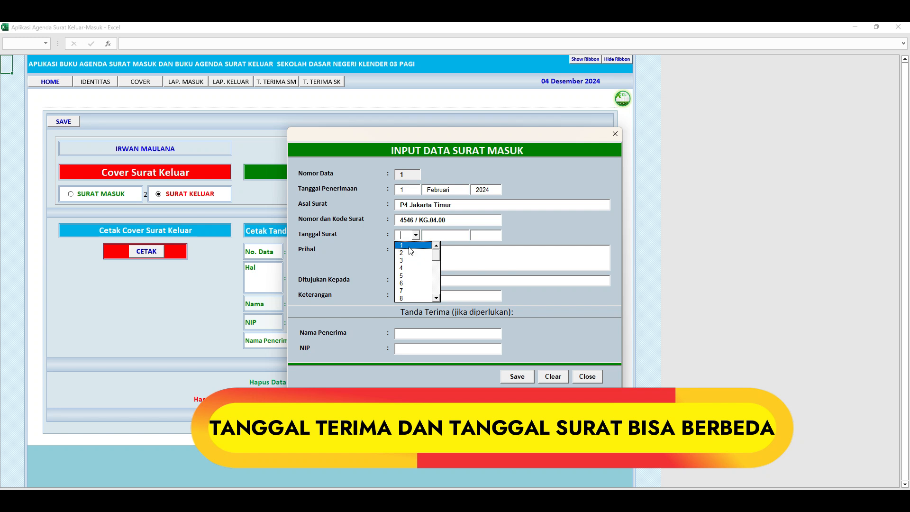
pyautogui.click(402, 246)
pyautogui.click(465, 236)
pyautogui.click(438, 253)
pyautogui.click(485, 235)
pyautogui.write('20204')
# - Enter "Undangan Kegiatan Pelatihan Guru" as the Prihal of the incoming letter
pyautogui.press('Tab')
pyautogui.write('Undg')
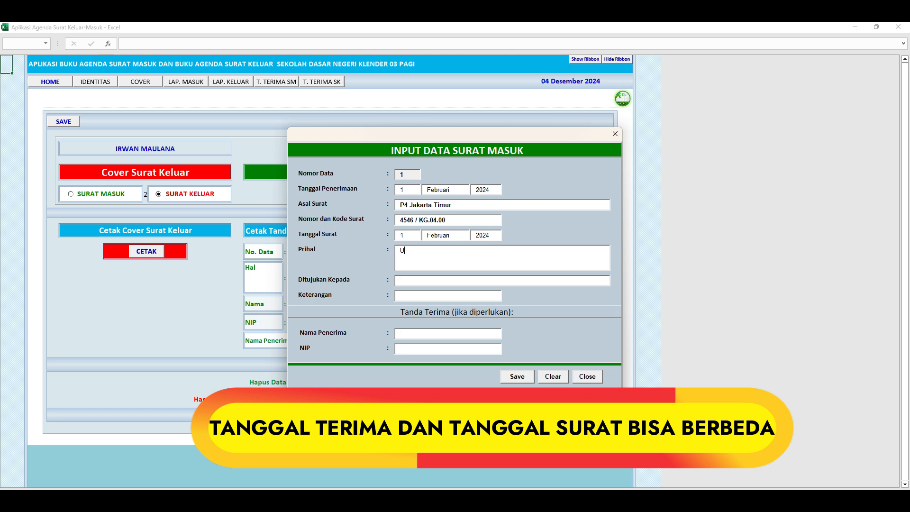
pyautogui.press('BackSpace')
pyautogui.press('BackSpace')
pyautogui.write('dangan Kegiatan Pelatihan Guru')
# - Fill Ditujukan Kepada with "SDN Klender 03" and Keterangan with "Diterima", and save the first Surat Masuk record
pyautogui.click(413, 283)
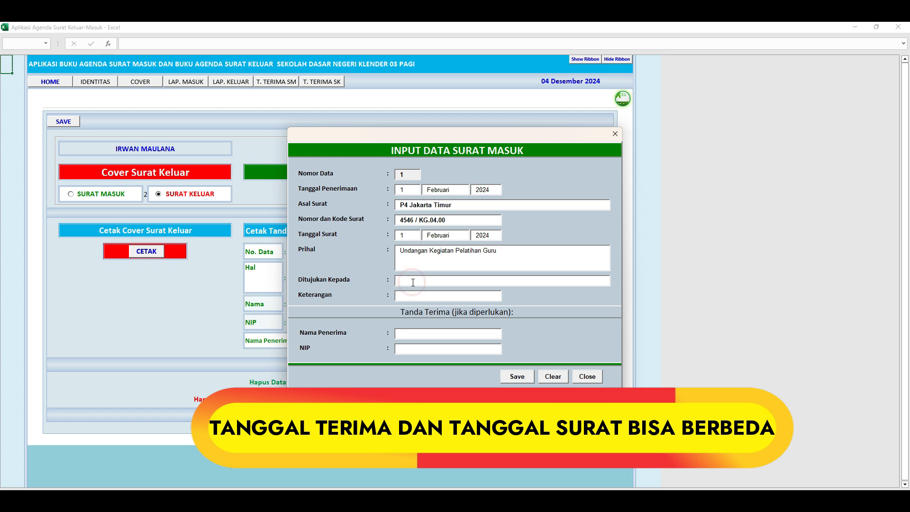
pyautogui.write('SDN Klender 03')
pyautogui.click(409, 299)
pyautogui.write('Diterima')
pyautogui.click(520, 377)
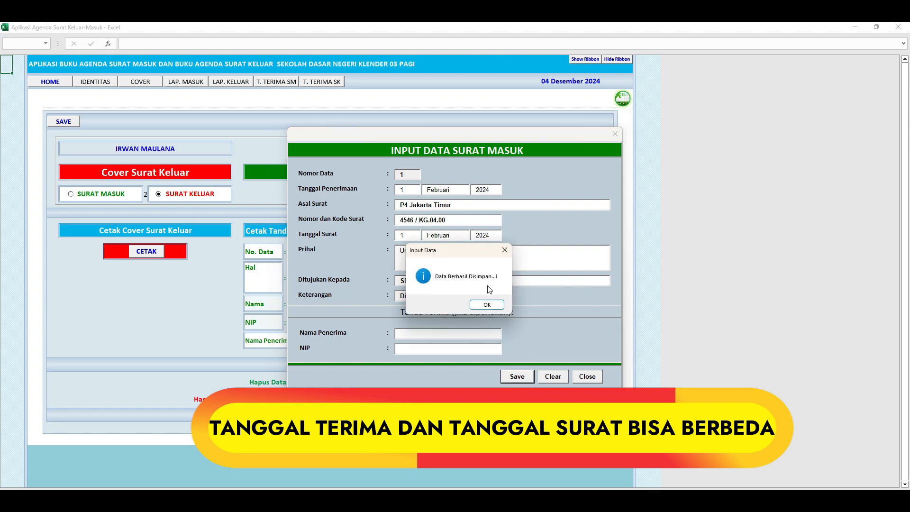
pyautogui.click(488, 305)
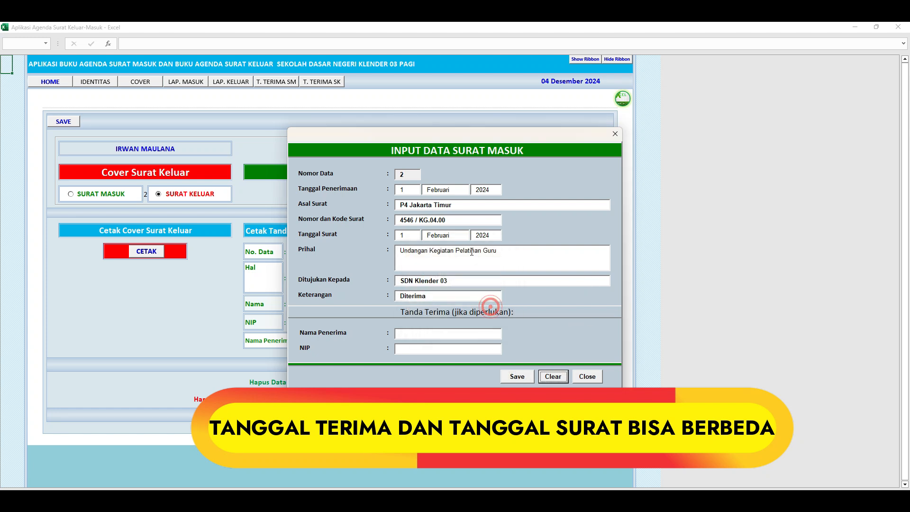
# - Set the day of the Tanggal Penerimaan to 4 for the second incoming letter
pyautogui.click(418, 191)
pyautogui.click(416, 189)
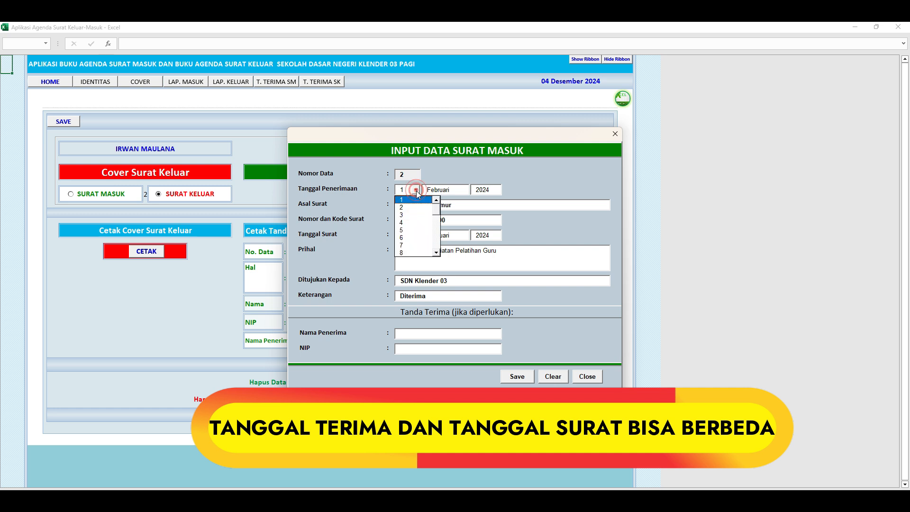
pyautogui.click(411, 223)
pyautogui.click(456, 191)
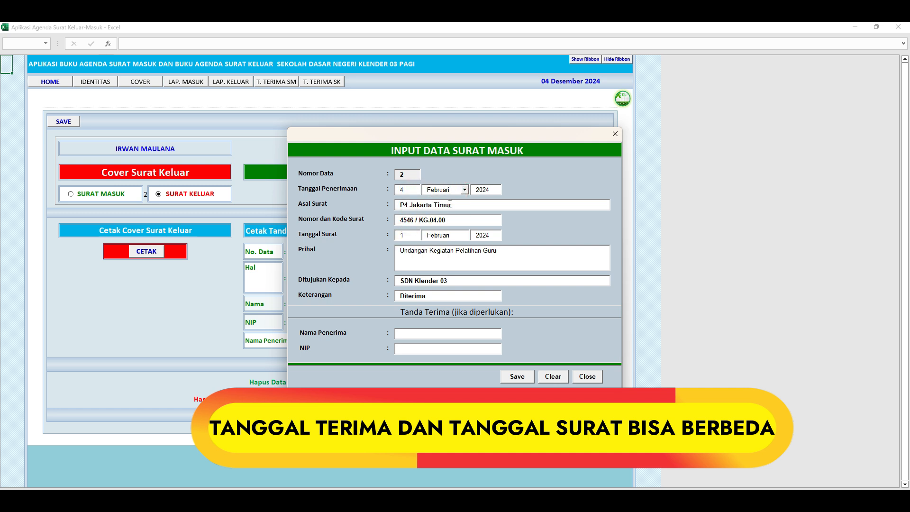
# - Replace the Asal Surat of the second letter with "Sudin Pendidikan Wil. I Adm Jakarta Timur"
pyautogui.click(452, 204)
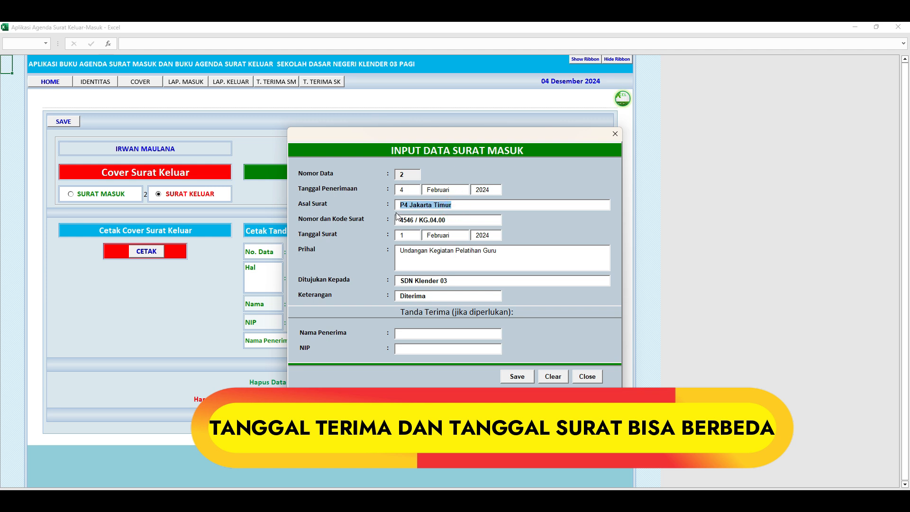
pyautogui.write('Sudi')
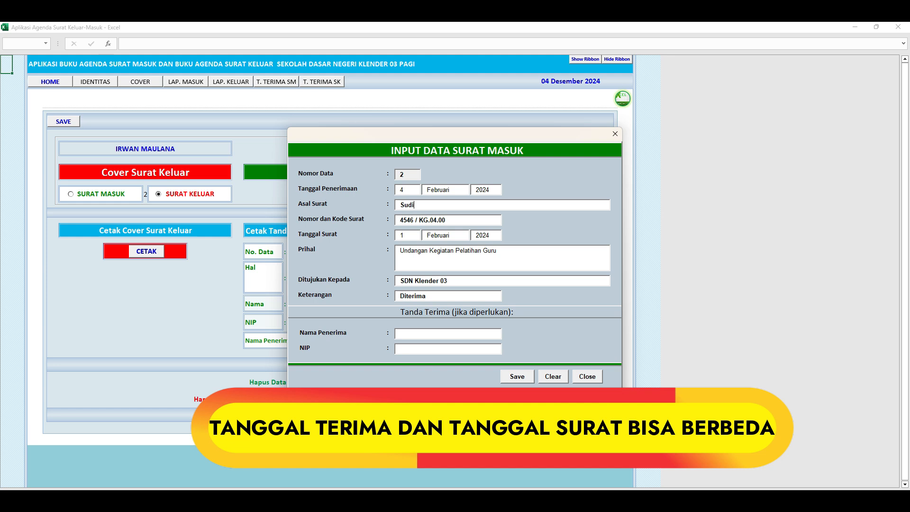
pyautogui.write('n Pendidik')
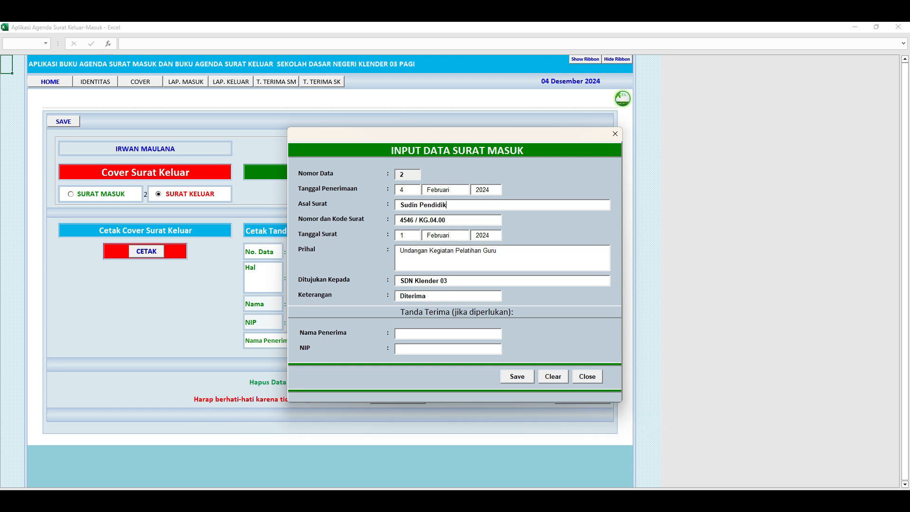
pyautogui.write('an')
pyautogui.write(' Wil')
pyautogui.write('. I Adm')
pyautogui.write(' Jakarta')
pyautogui.write(' Mi')
pyautogui.press('BackSpace')
pyautogui.write('Timur')
# - Change the Nomor dan Kode Surat to "6007 / KG.01.00" and the day of the Tanggal Surat to 4
pyautogui.moveTo(413, 221); pyautogui.dragTo(391, 225)
pyautogui.write('6007')
pyautogui.click(437, 221)
pyautogui.press('BackSpace')
pyautogui.write('1')
pyautogui.click(416, 235)
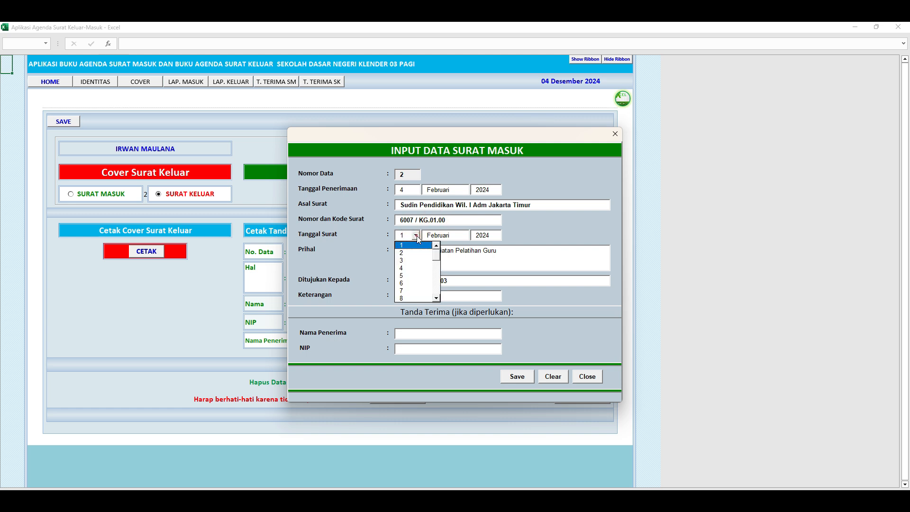
pyautogui.click(408, 267)
# - Change the Prihal of the second letter to "Undangan Pengambilan SK Pensiun"
pyautogui.click(457, 257)
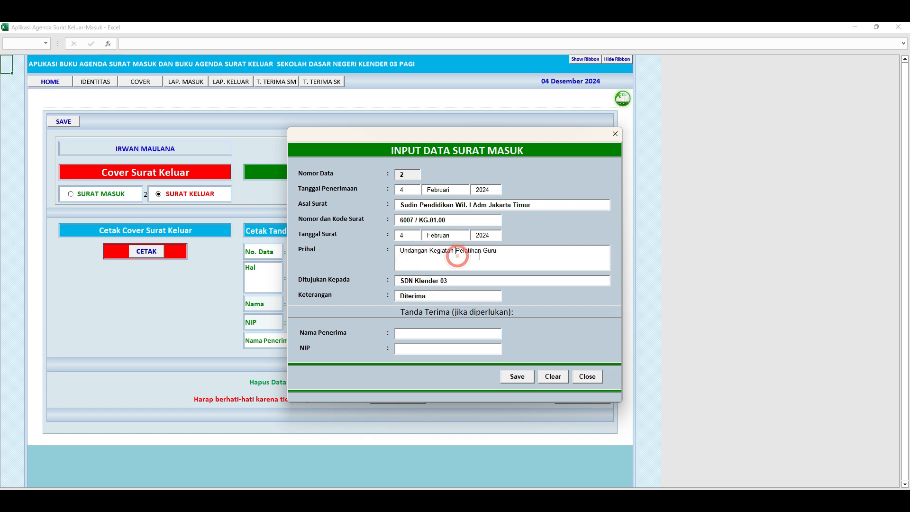
pyautogui.moveTo(497, 252); pyautogui.dragTo(446, 252)
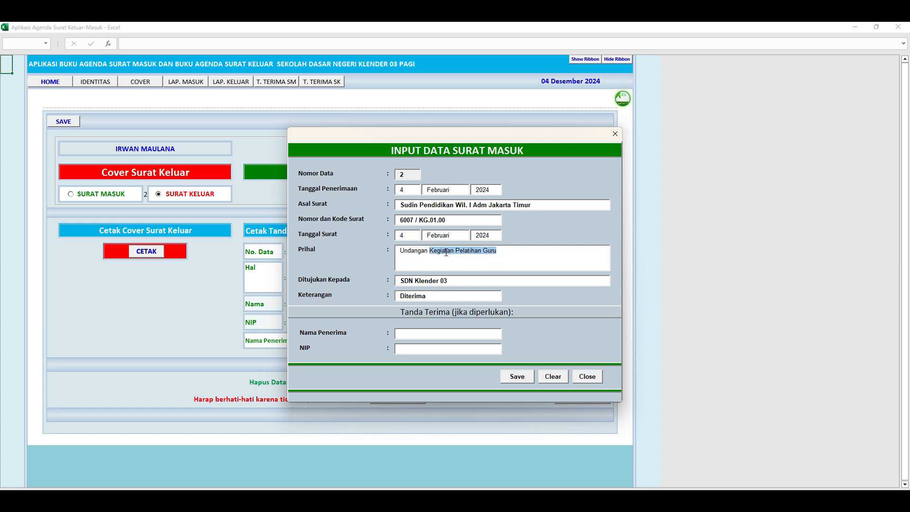
pyautogui.write('Pen')
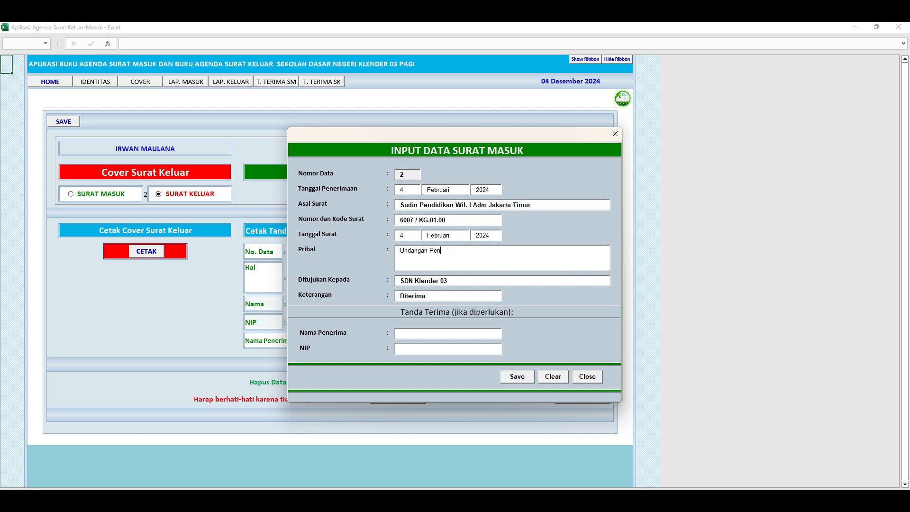
pyautogui.write('gambila')
pyautogui.write('n SK')
pyautogui.write(' Pr')
pyautogui.write('nsiun')
# - Change Ditujukan Kepada to "Pegawai PNS" and save the second Surat Masuk record
pyautogui.moveTo(453, 281); pyautogui.dragTo(365, 280)
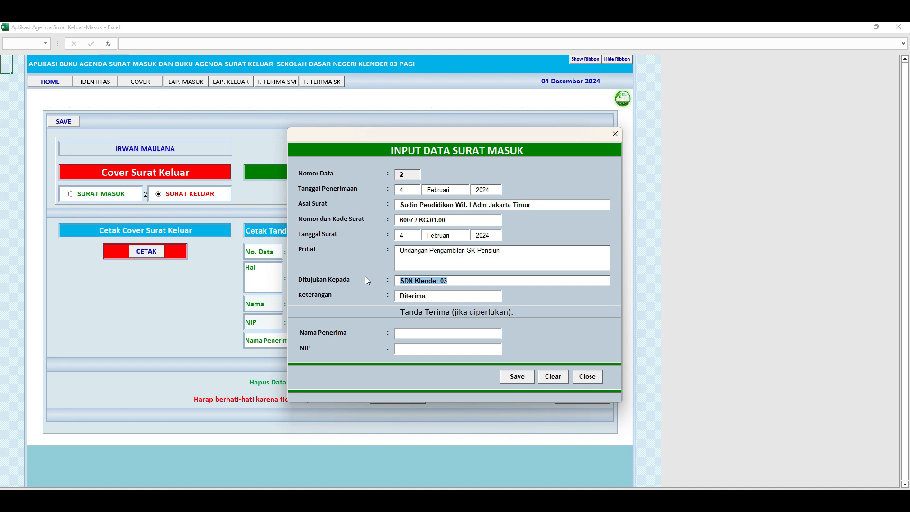
pyautogui.write('Pegawai PNS')
pyautogui.click(517, 380)
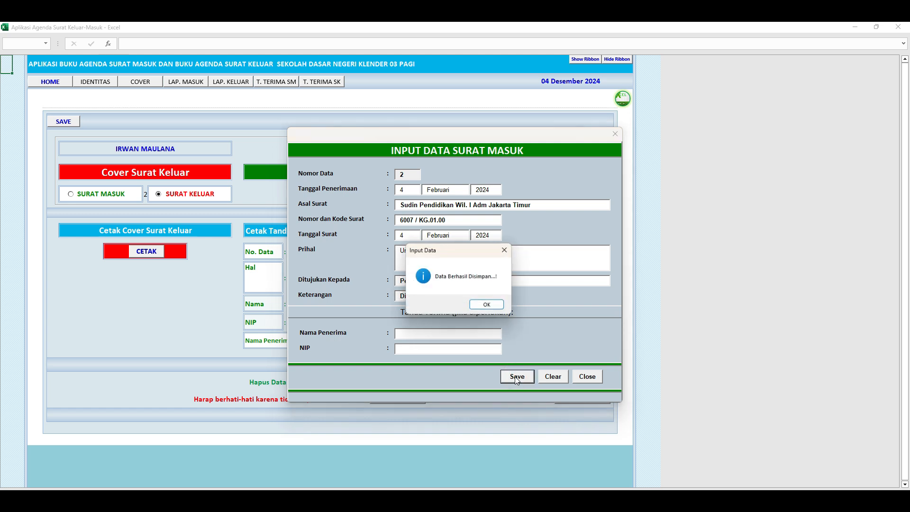
# - Close the Surat Masuk entry form and open the incoming letters report
pyautogui.click(486, 305)
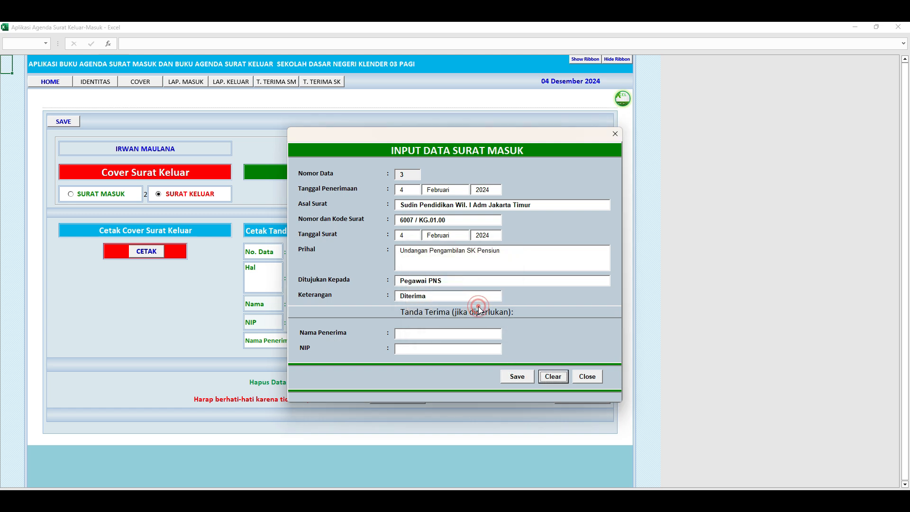
pyautogui.click(588, 377)
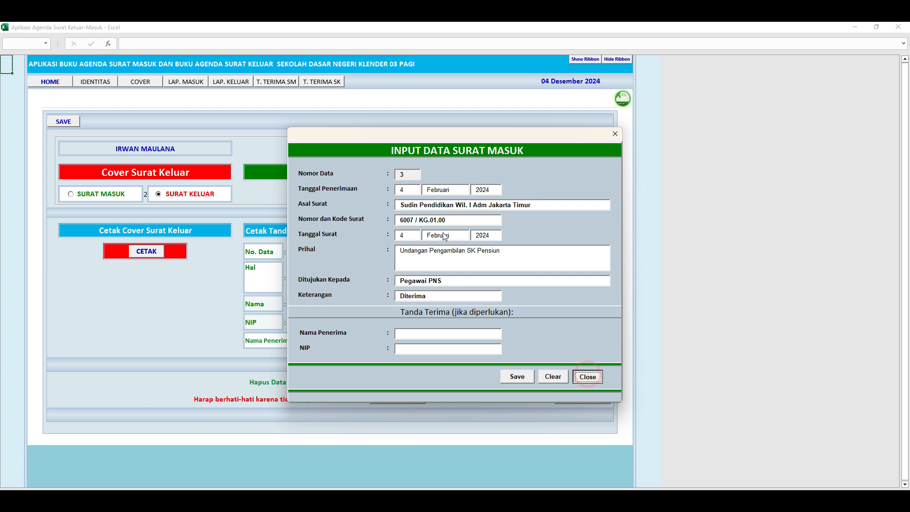
pyautogui.click(190, 83)
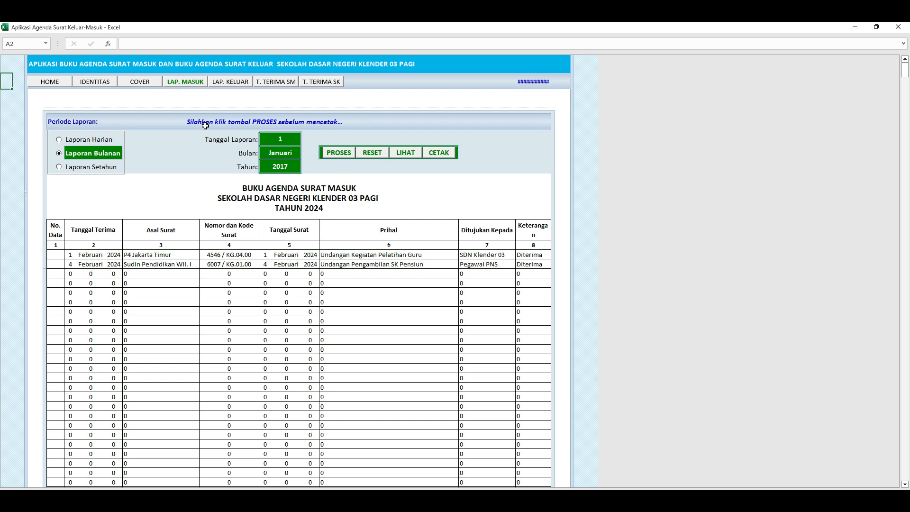
# - Process the incoming letters report as Laporan Setahun and check its print preview
pyautogui.click(59, 166)
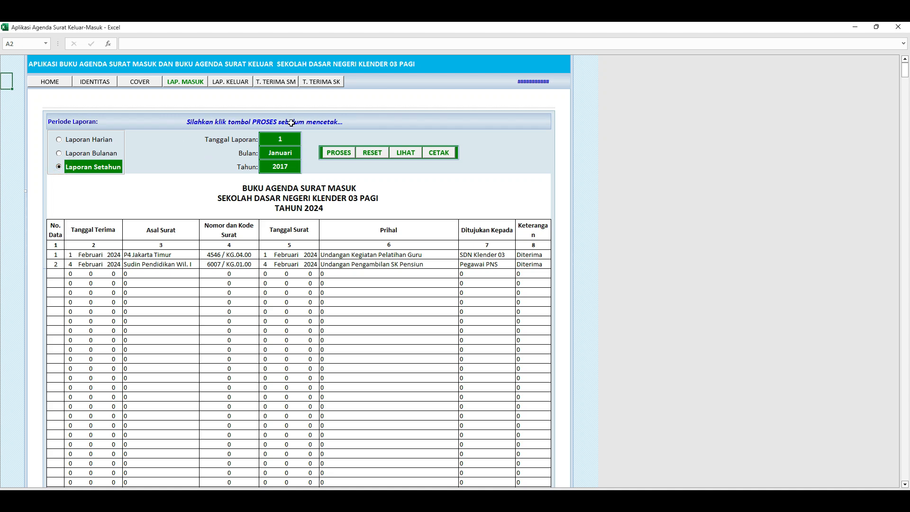
pyautogui.click(337, 152)
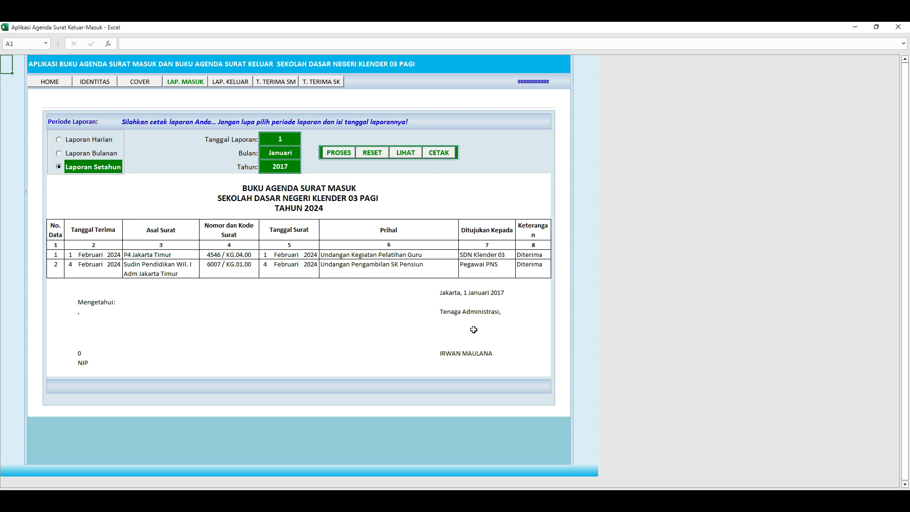
pyautogui.click(405, 153)
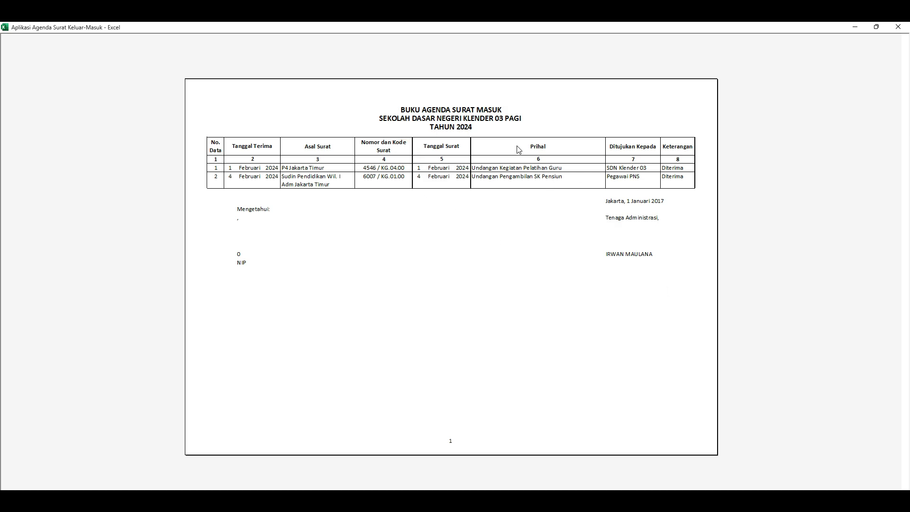
pyautogui.click(899, 27)
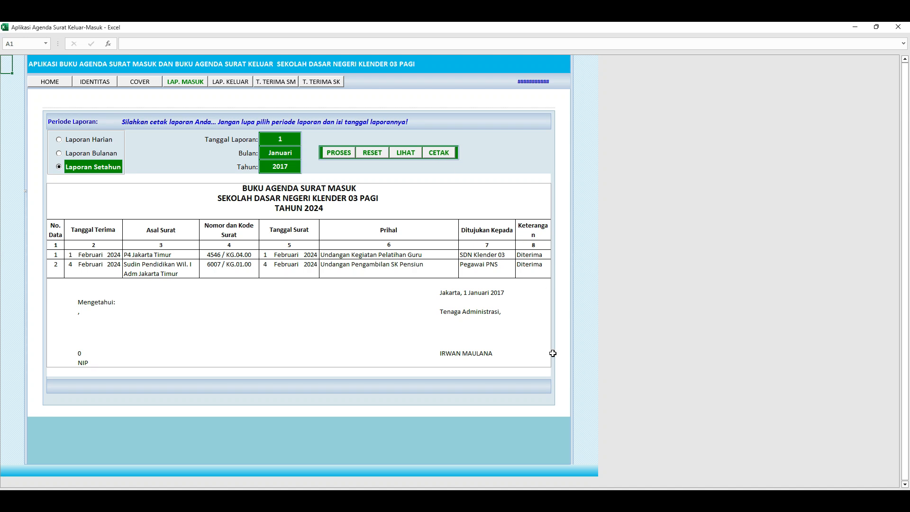
# - Check which printer is selected in the print settings of the blank Book1 workbook, and return to the agenda workbook
pyautogui.click(475, 482)
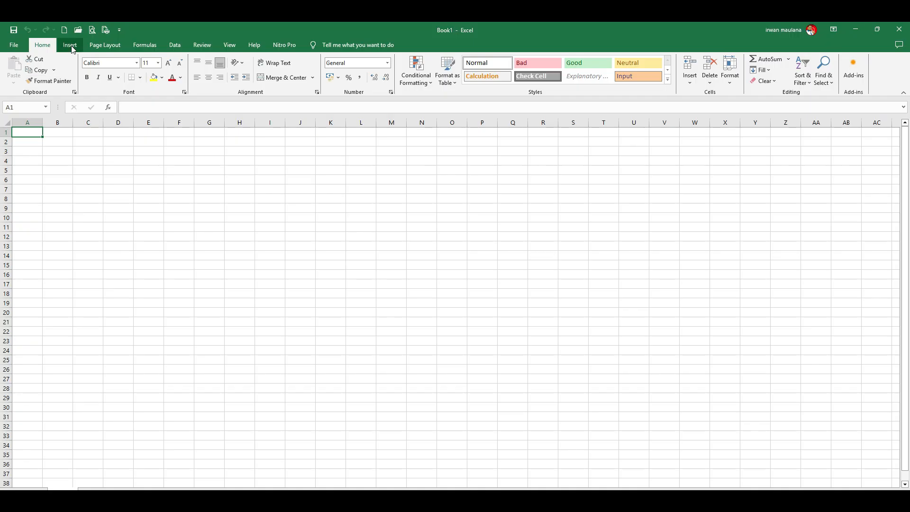
pyautogui.click(91, 30)
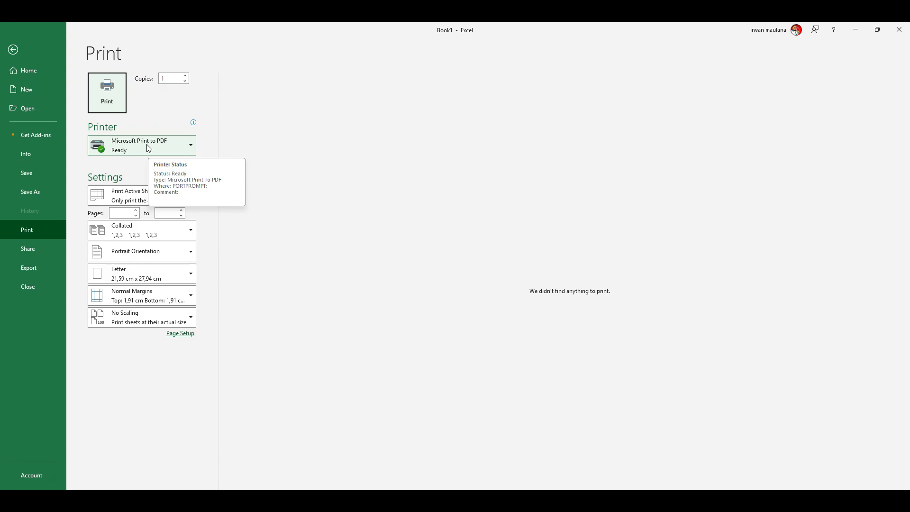
pyautogui.click(13, 50)
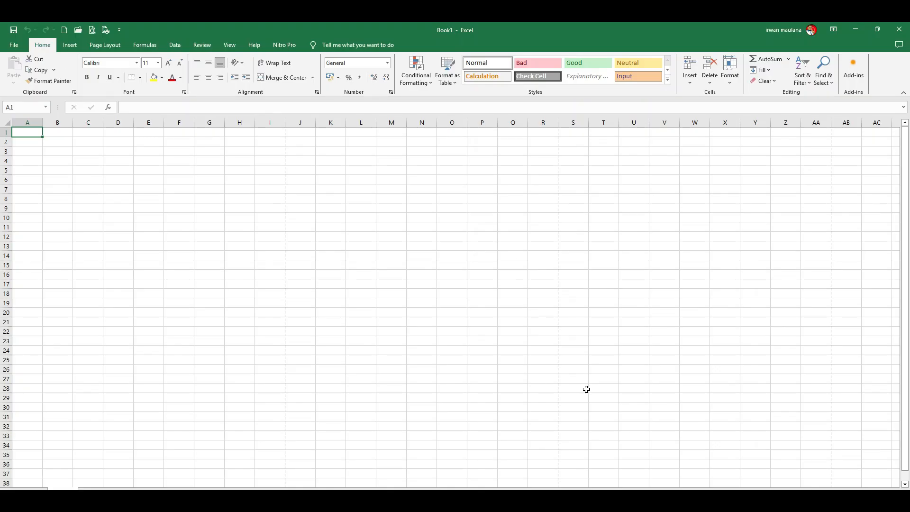
pyautogui.moveTo(530, 497)
pyautogui.click(530, 479)
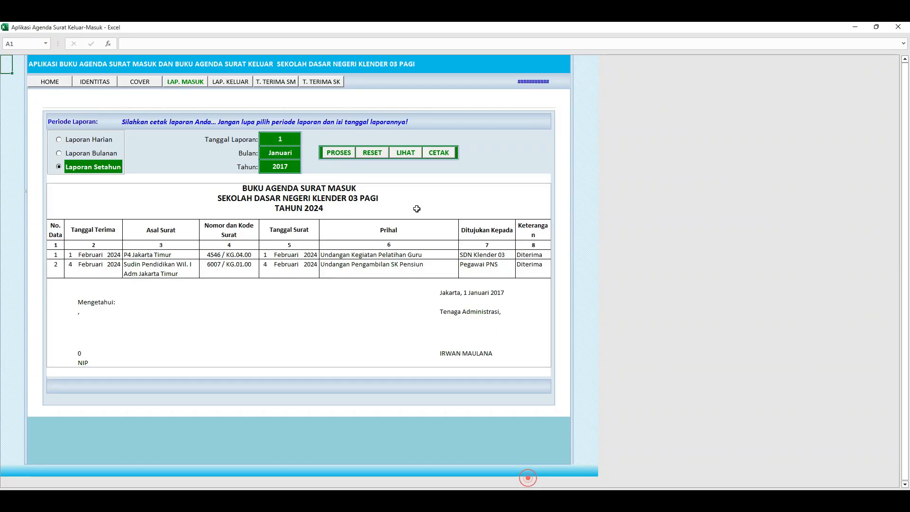
# - Print the yearly Surat Masuk report to a PDF named "contoh SURAT MASUK" in the Documents folder
pyautogui.click(433, 156)
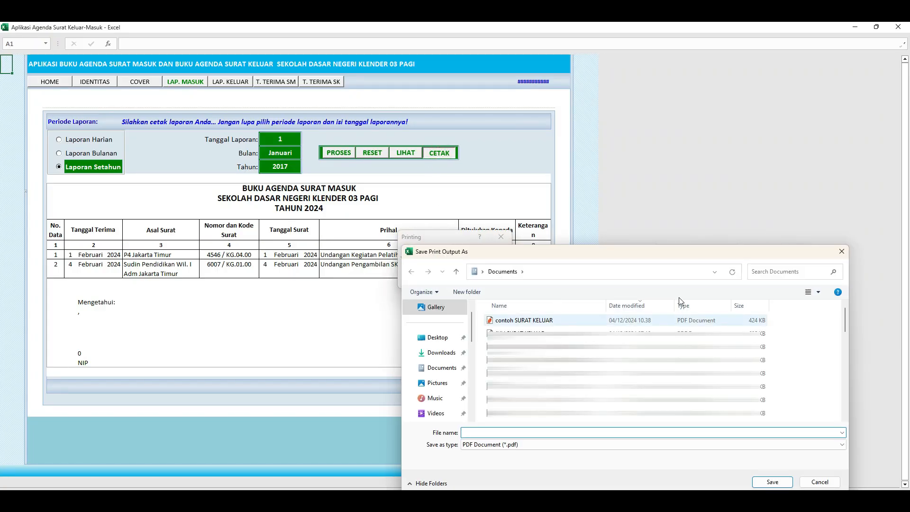
pyautogui.click(548, 320)
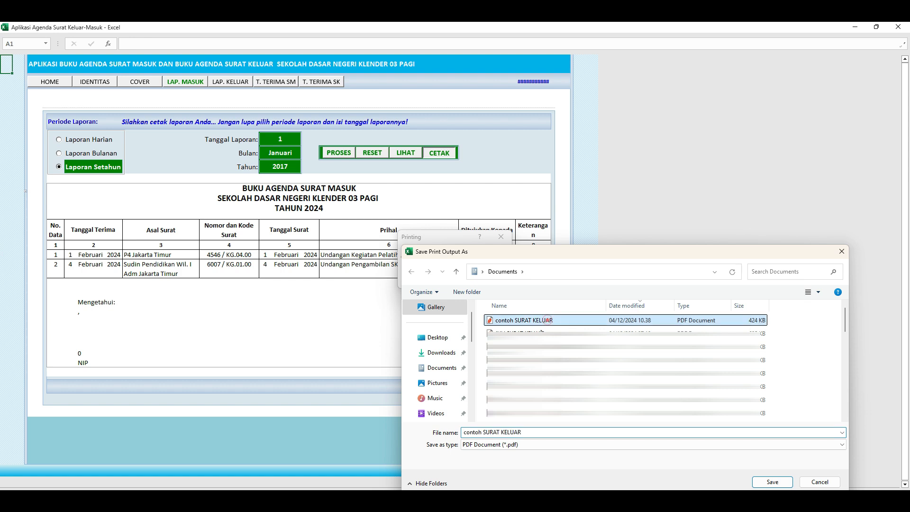
pyautogui.click(548, 432)
pyautogui.click(548, 432)
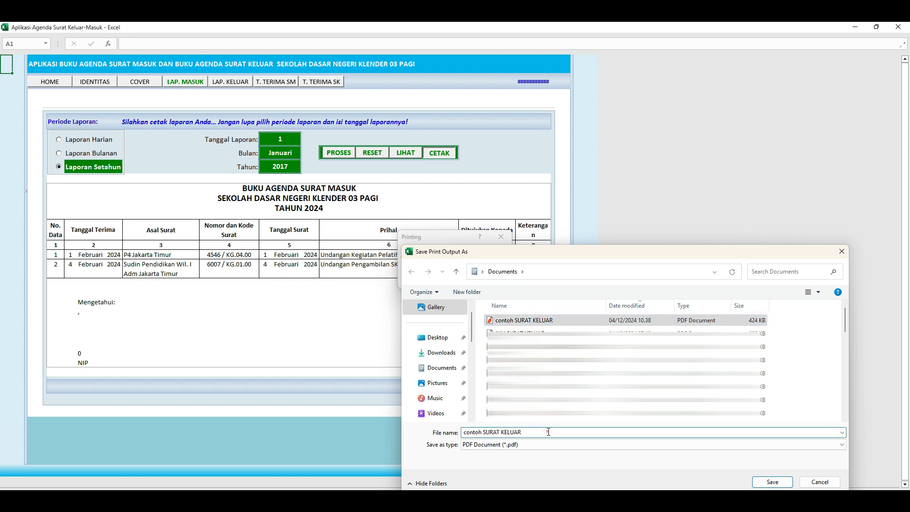
pyautogui.press('BackSpace')
pyautogui.press('BackSpace')
pyautogui.press('BackSpace')
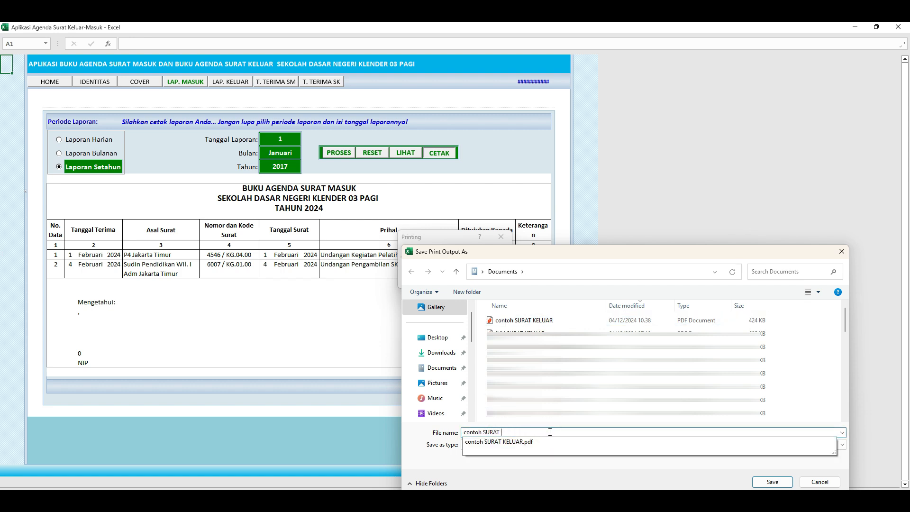
pyautogui.press('capslock')
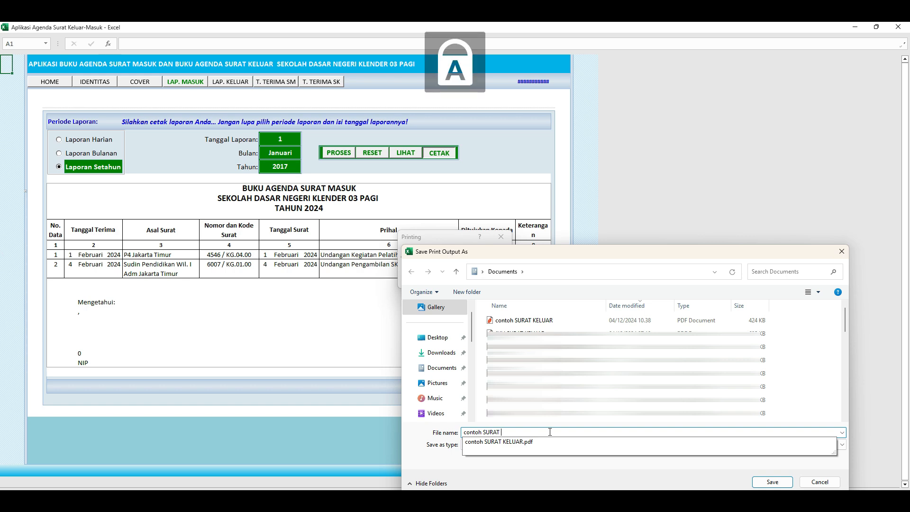
pyautogui.write('MASUK')
pyautogui.click(772, 482)
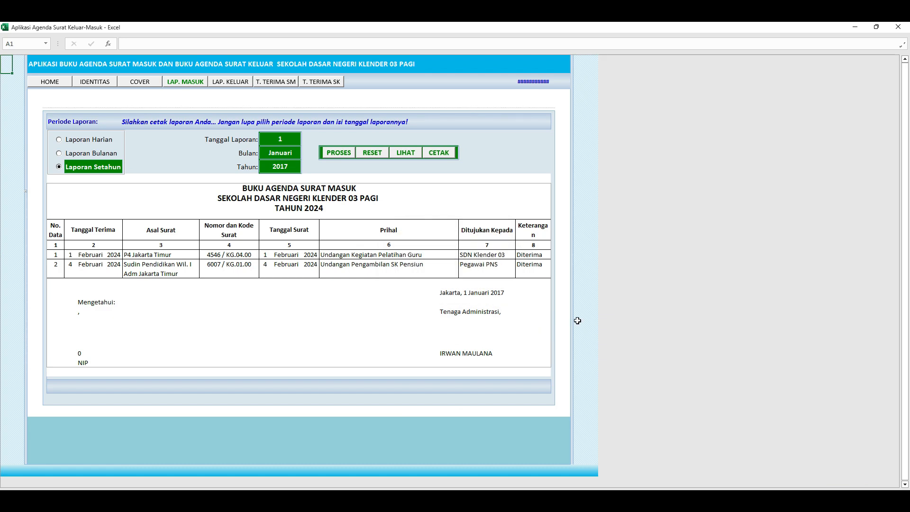
# - Switch to File Explorer and open "contoh SURAT MASUK" from the Documents folder in Nitro Pro
pyautogui.moveTo(363, 498)
pyautogui.click(361, 473)
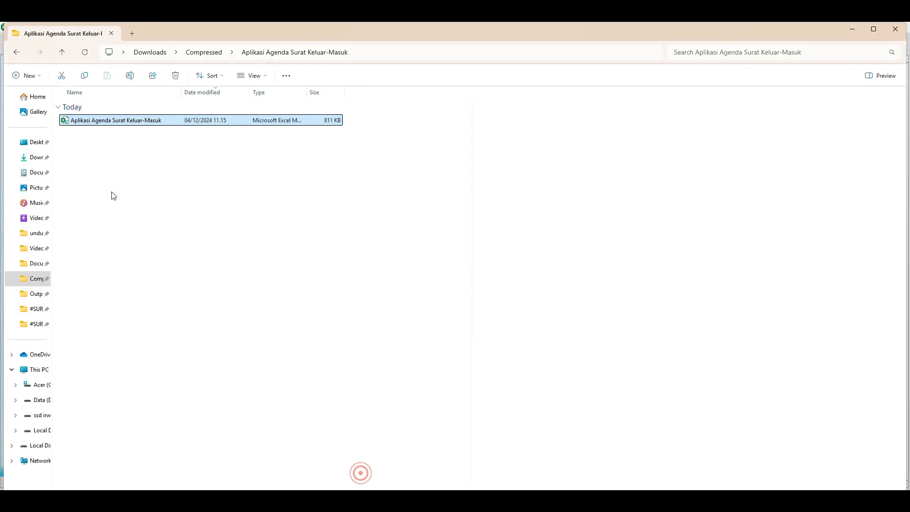
pyautogui.click(34, 176)
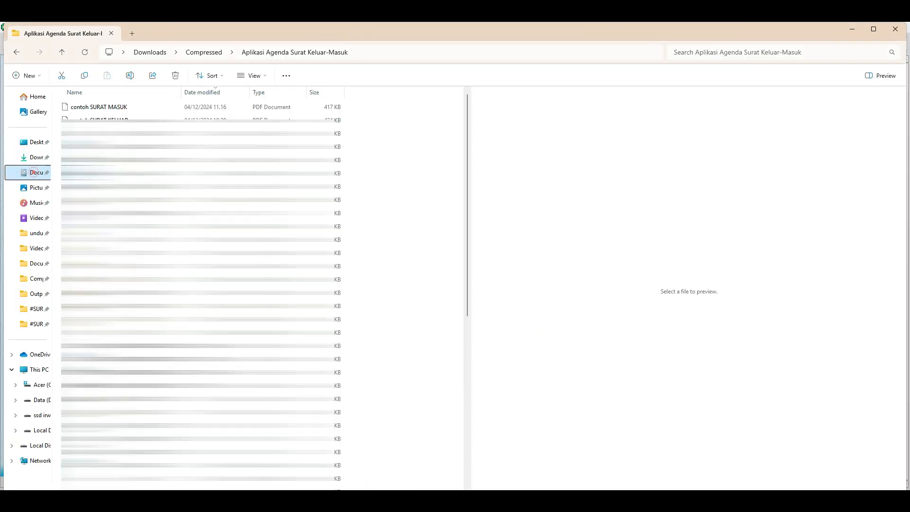
pyautogui.click(93, 110)
pyautogui.click(92, 108)
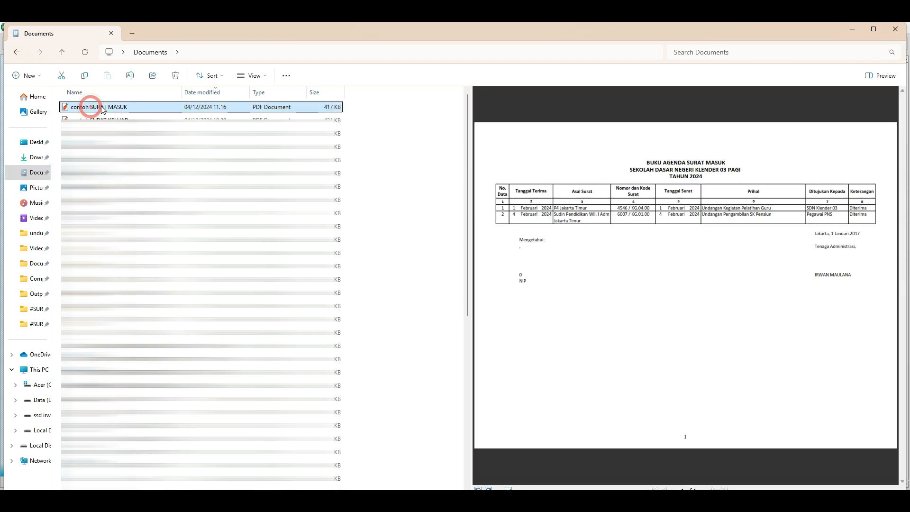
pyautogui.doubleClick(103, 109)
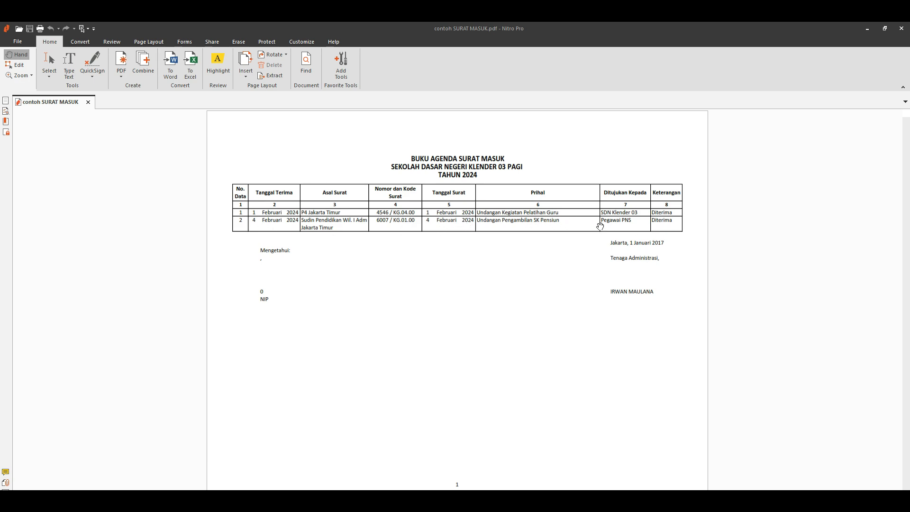
# - Delete the whole date and signature block below the agenda table in the PDF
pyautogui.click(18, 65)
pyautogui.moveTo(246, 245)
pyautogui.mouseDown()
pyautogui.moveTo(652, 357)
pyautogui.moveTo(676, 350)
pyautogui.mouseUp()
pyautogui.press('Delete')
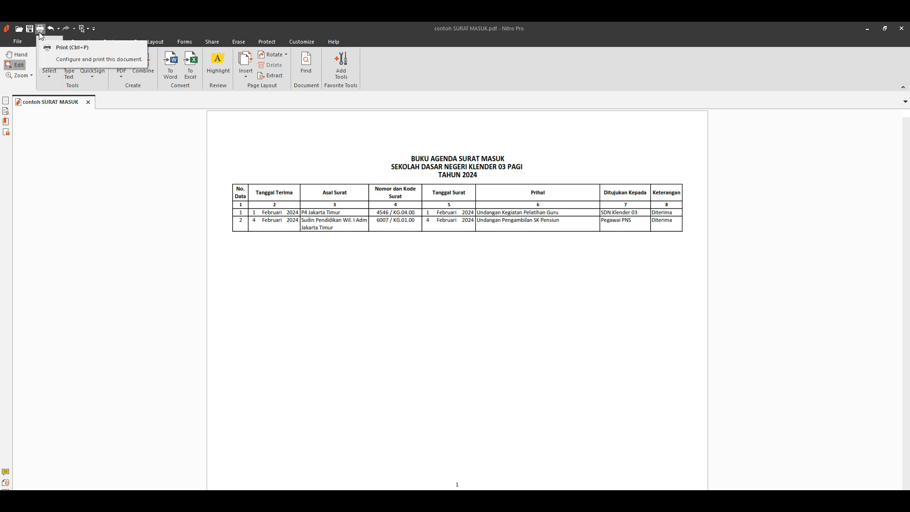
# - Switch back to the agenda workbook in Excel, return to its home page and save it
pyautogui.moveTo(508, 501)
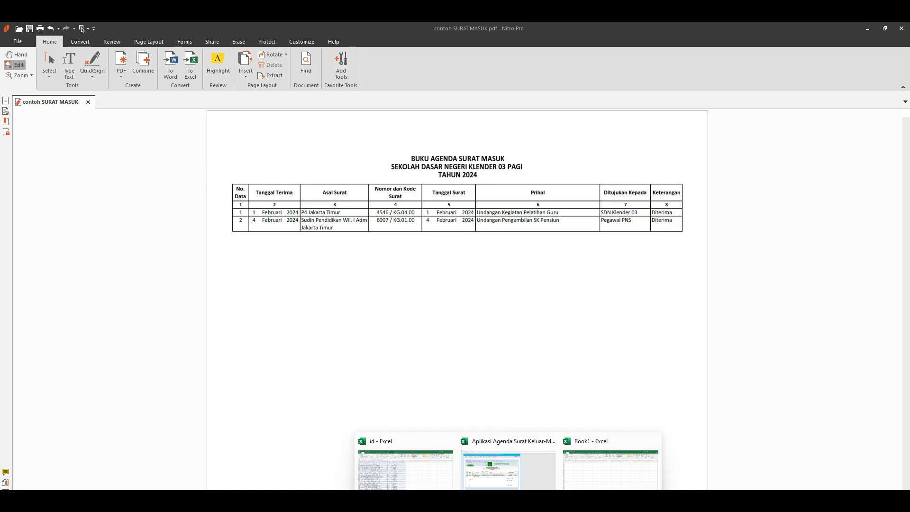
pyautogui.click(523, 478)
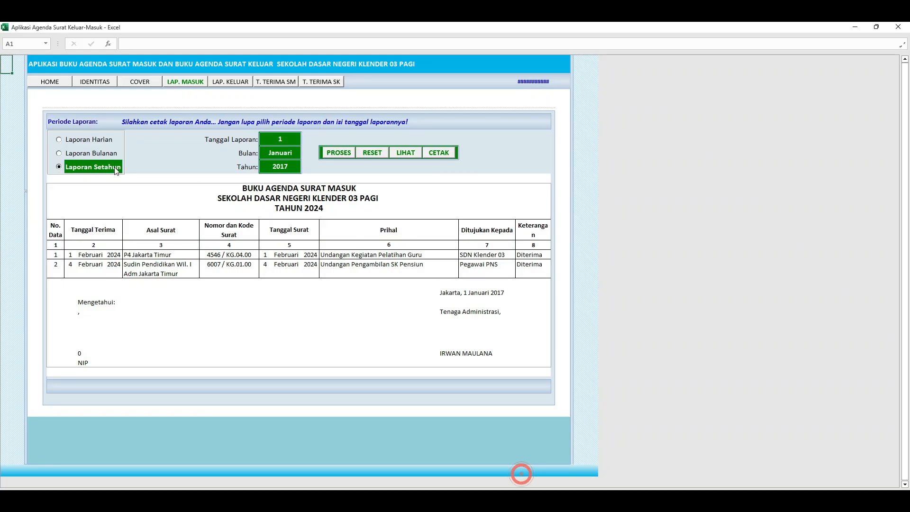
pyautogui.click(49, 81)
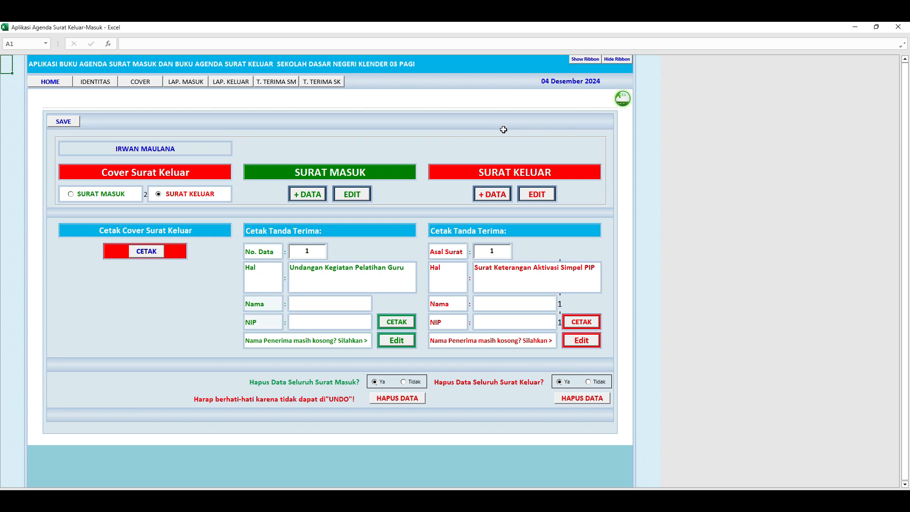
pyautogui.click(72, 122)
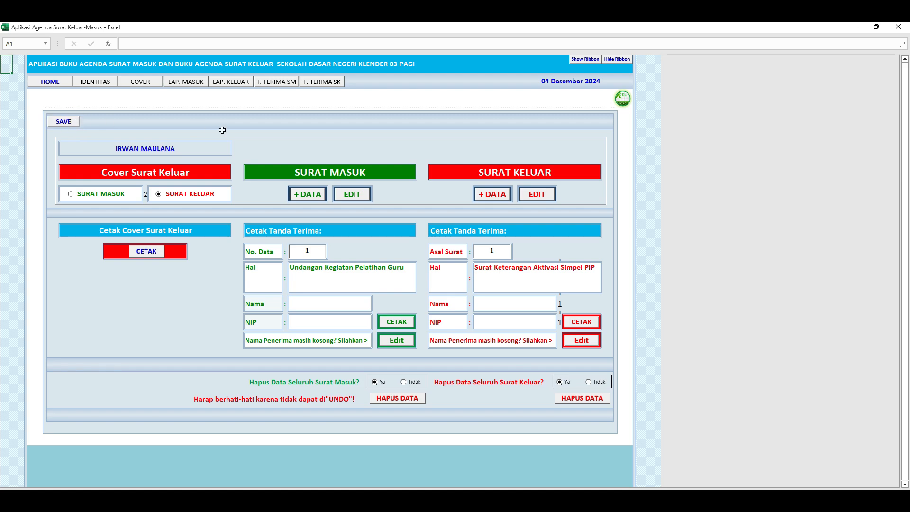